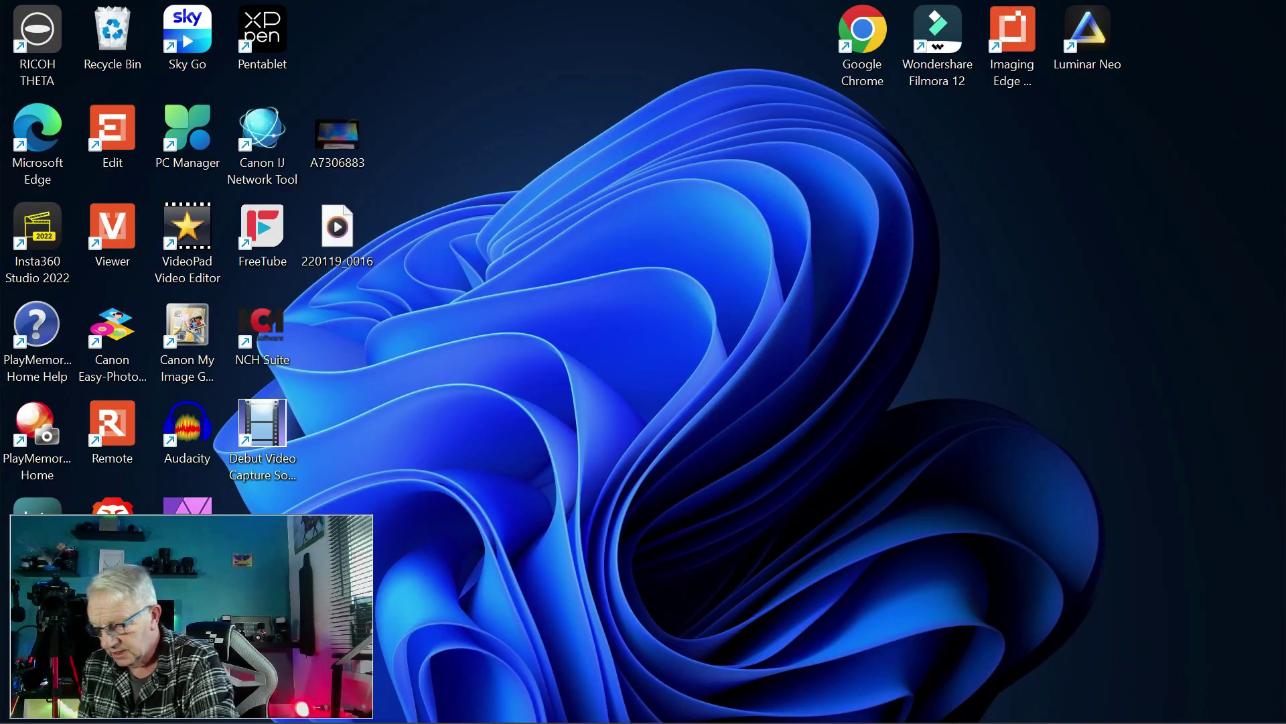
Bring Luminar Neo to the front and zoom the dog photo to 100% on its head.
{"action": "mouse_move", "coordinate": [978, 717]}
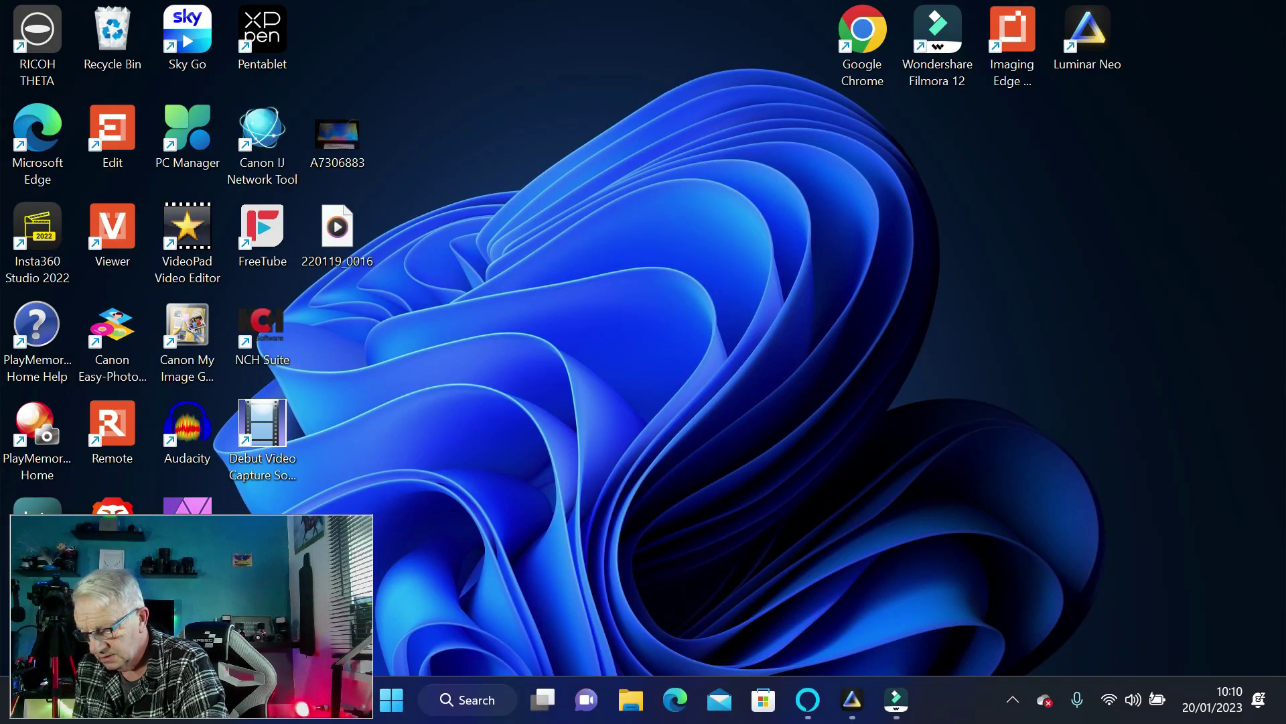
{"action": "left_click", "coordinate": [860, 700]}
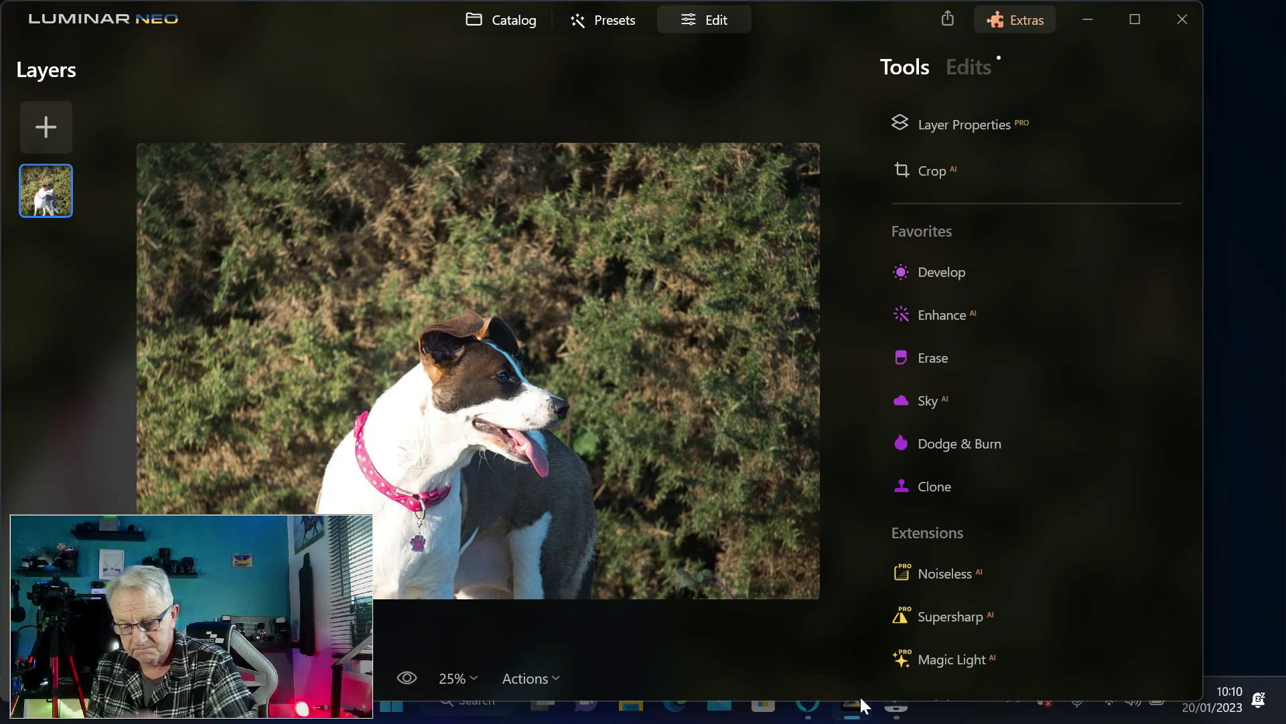
{"action": "key", "text": "ctrl+plus"}
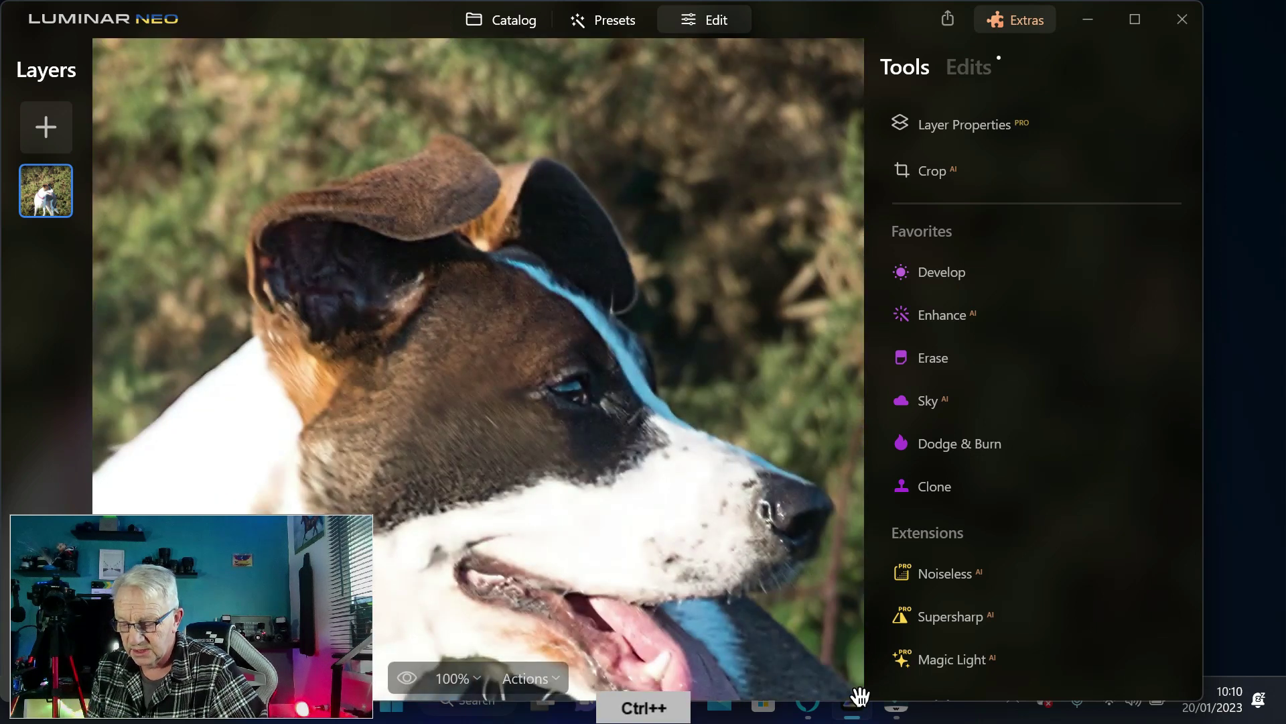
{"action": "key", "text": "ctrl+plus"}
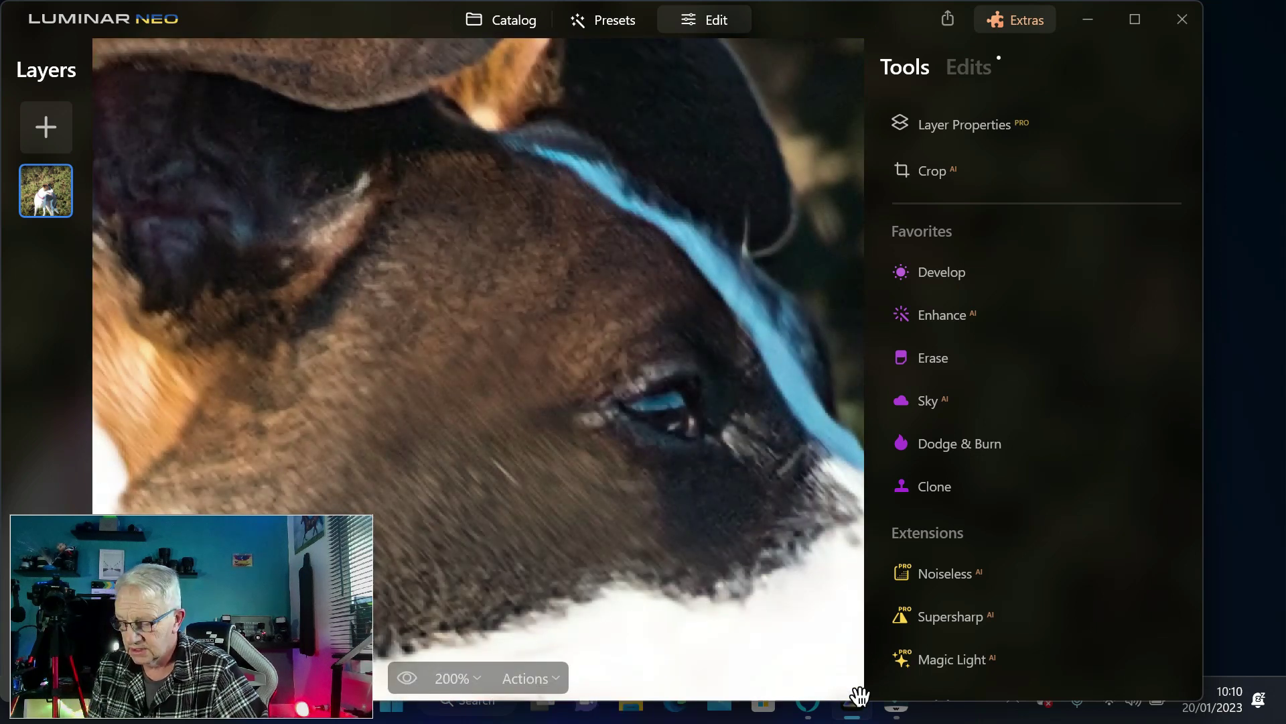
{"action": "key", "text": "ctrl+minus"}
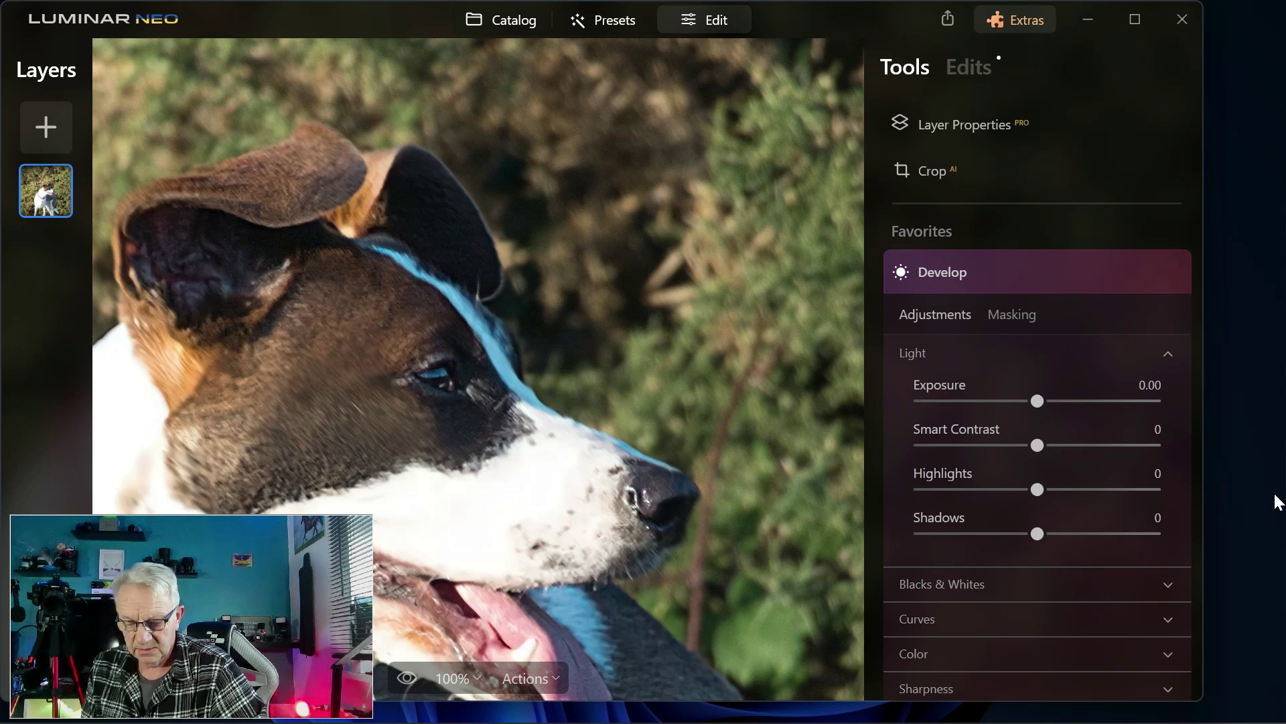
At 200% zoom, paint a Develop brush mask along the dog's eye rim.
{"action": "key", "text": "ctrl+plus"}
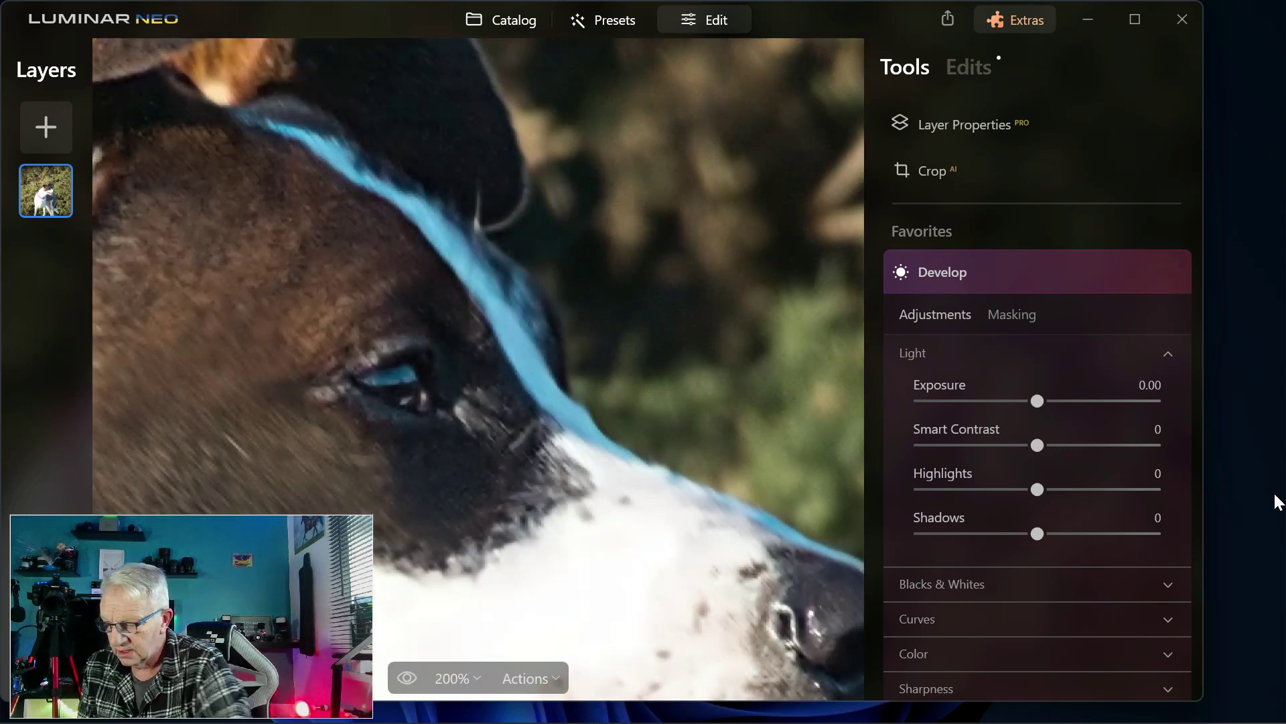
{"action": "left_click", "coordinate": [1007, 312]}
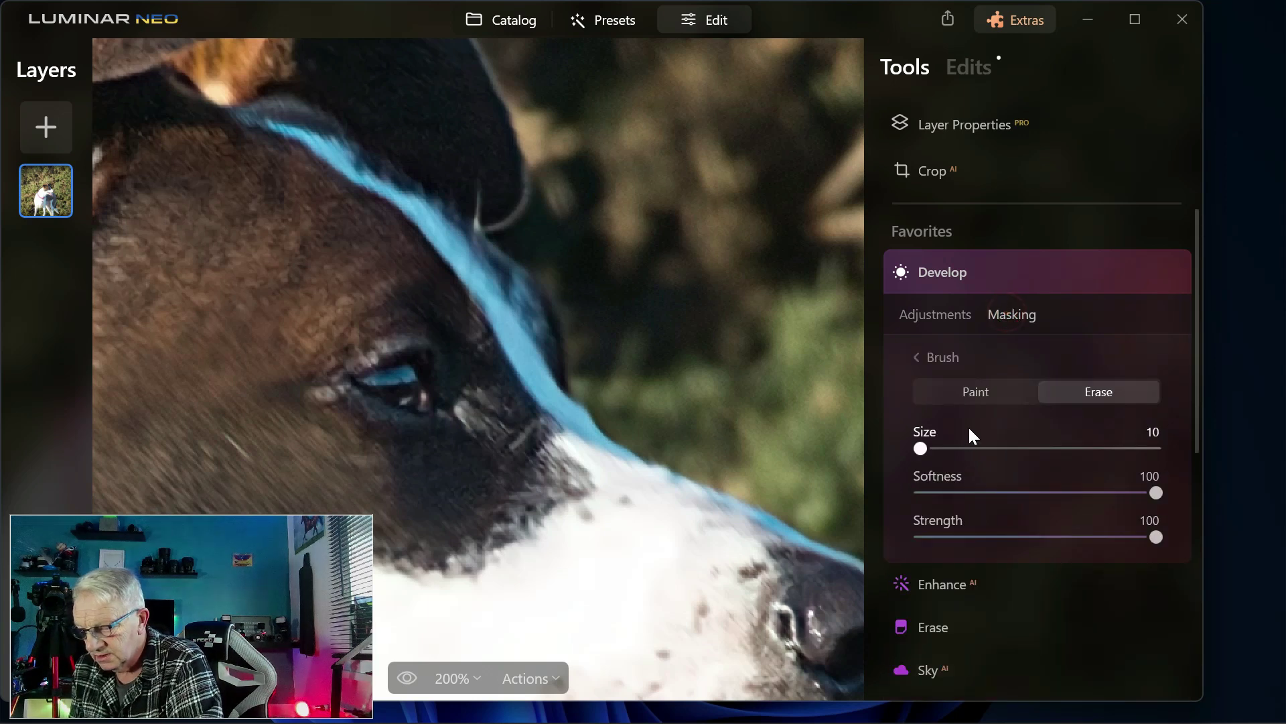
{"action": "left_click", "coordinate": [975, 392]}
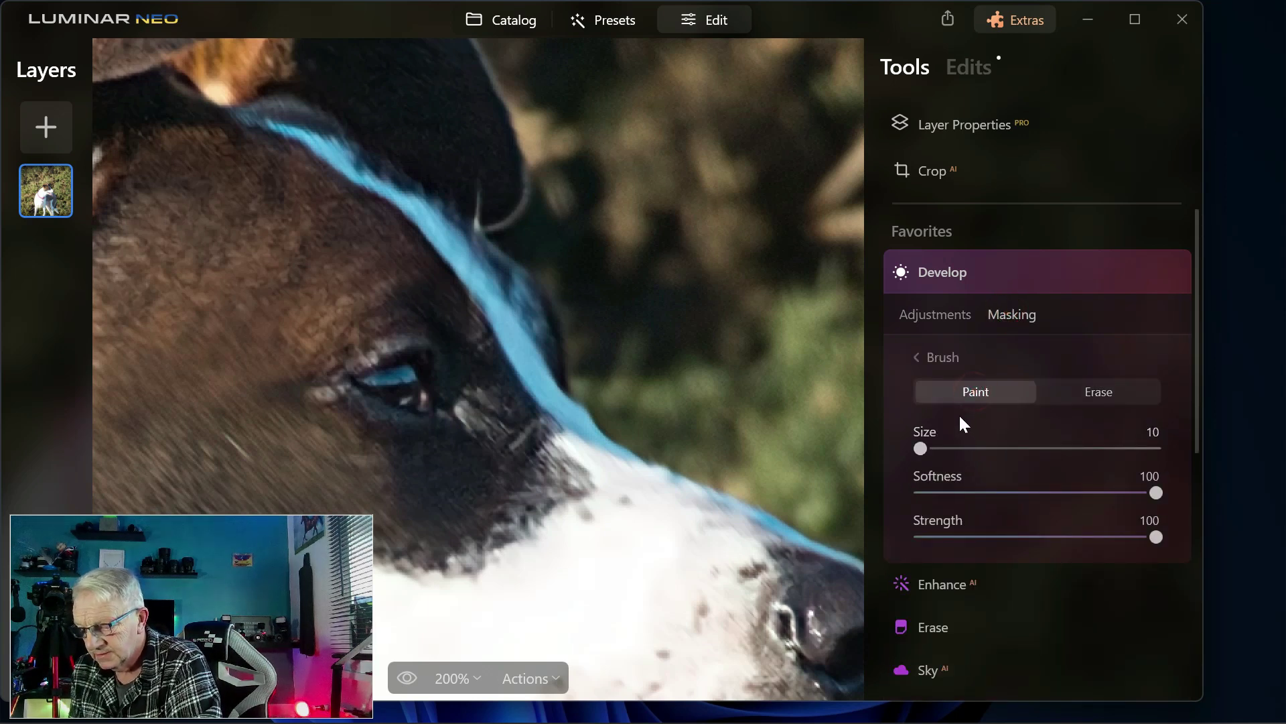
{"action": "left_click", "coordinate": [927, 357]}
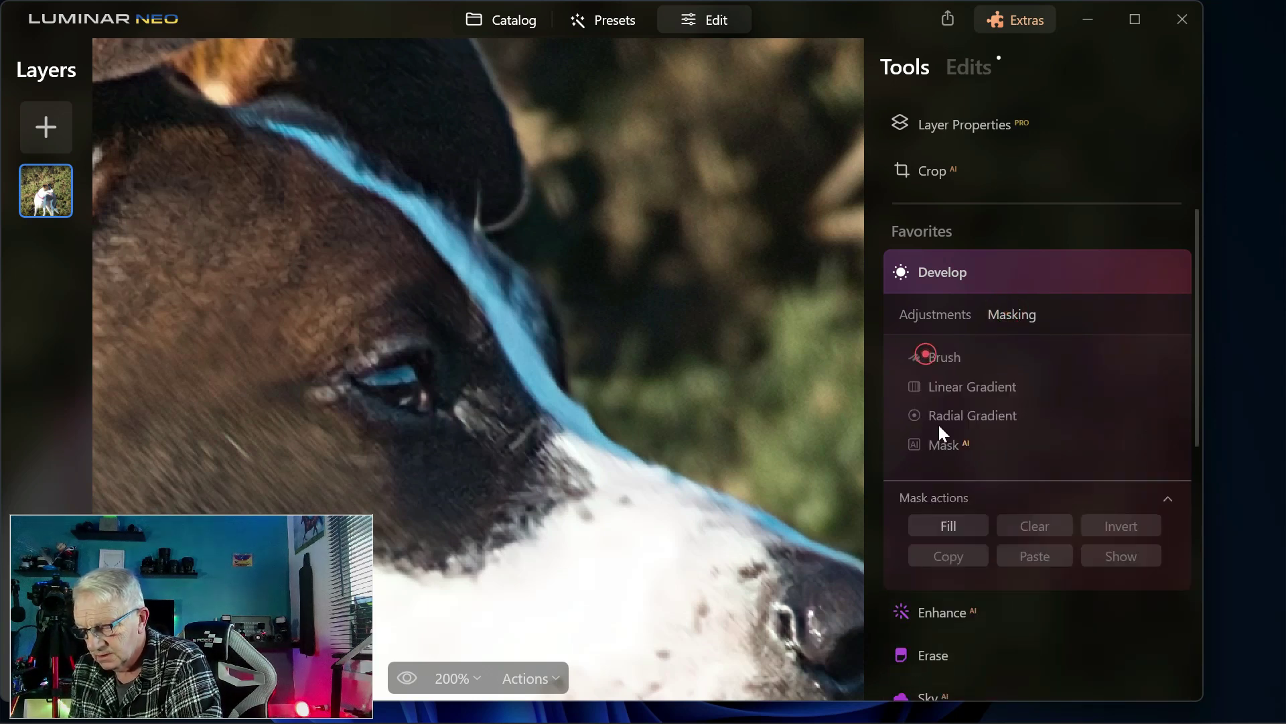
{"action": "left_click", "coordinate": [922, 357]}
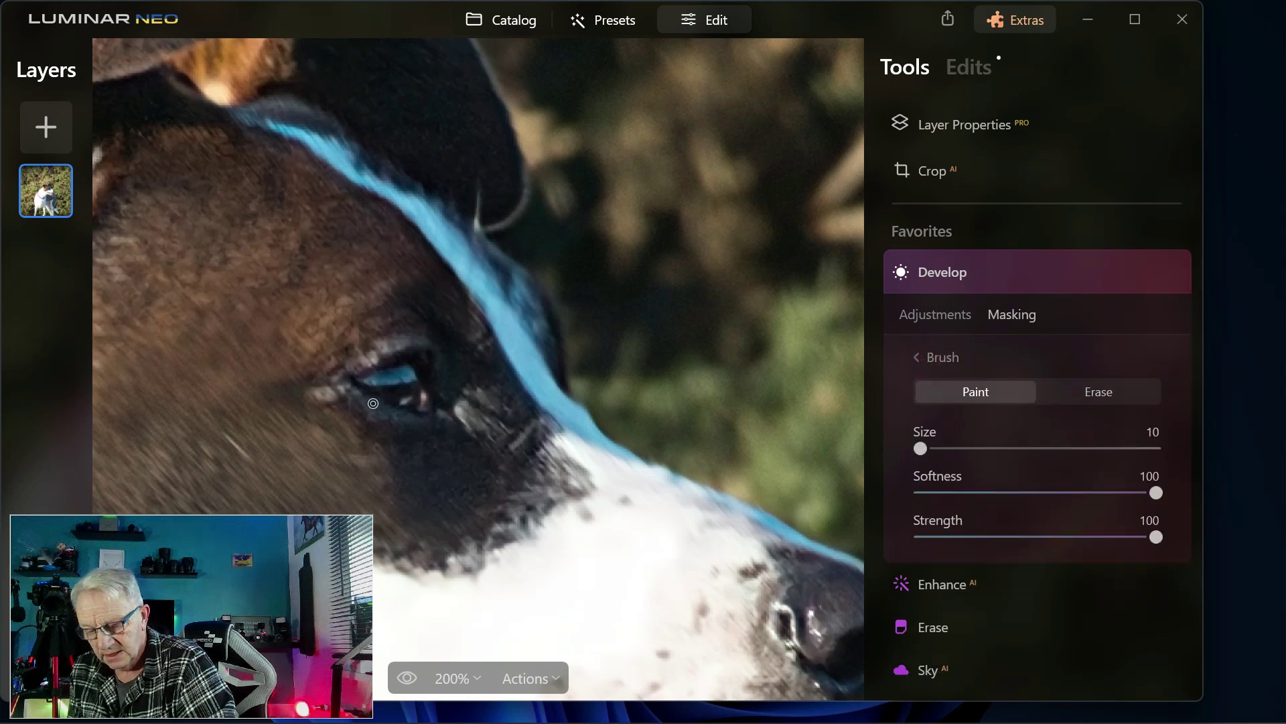
{"action": "mouse_move", "coordinate": [414, 400]}
{"action": "left_mouse_down"}
{"action": "mouse_move", "coordinate": [376, 384]}
{"action": "mouse_move", "coordinate": [408, 374]}
{"action": "mouse_move", "coordinate": [415, 392]}
{"action": "mouse_move", "coordinate": [374, 385]}
{"action": "mouse_move", "coordinate": [387, 382]}
{"action": "left_mouse_up"}
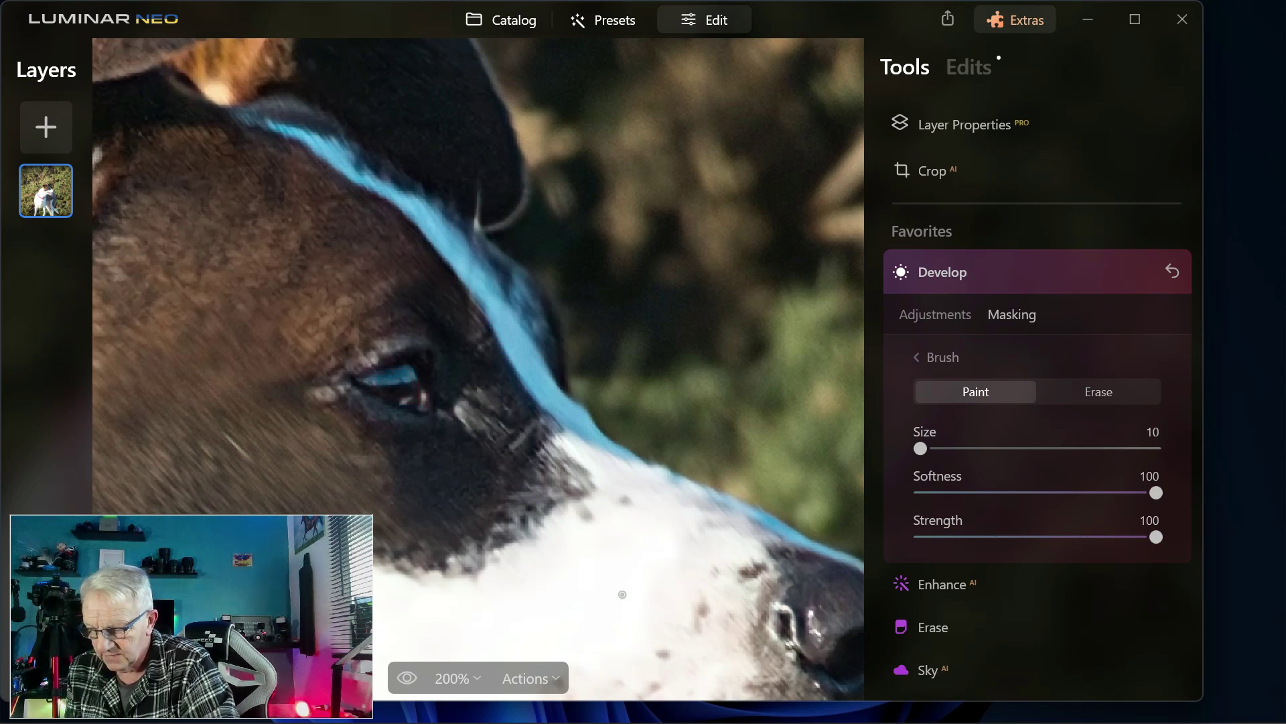
Raise Exposure to 3.37 to brighten the masked eye, then check the whole photo.
{"action": "left_click", "coordinate": [929, 321]}
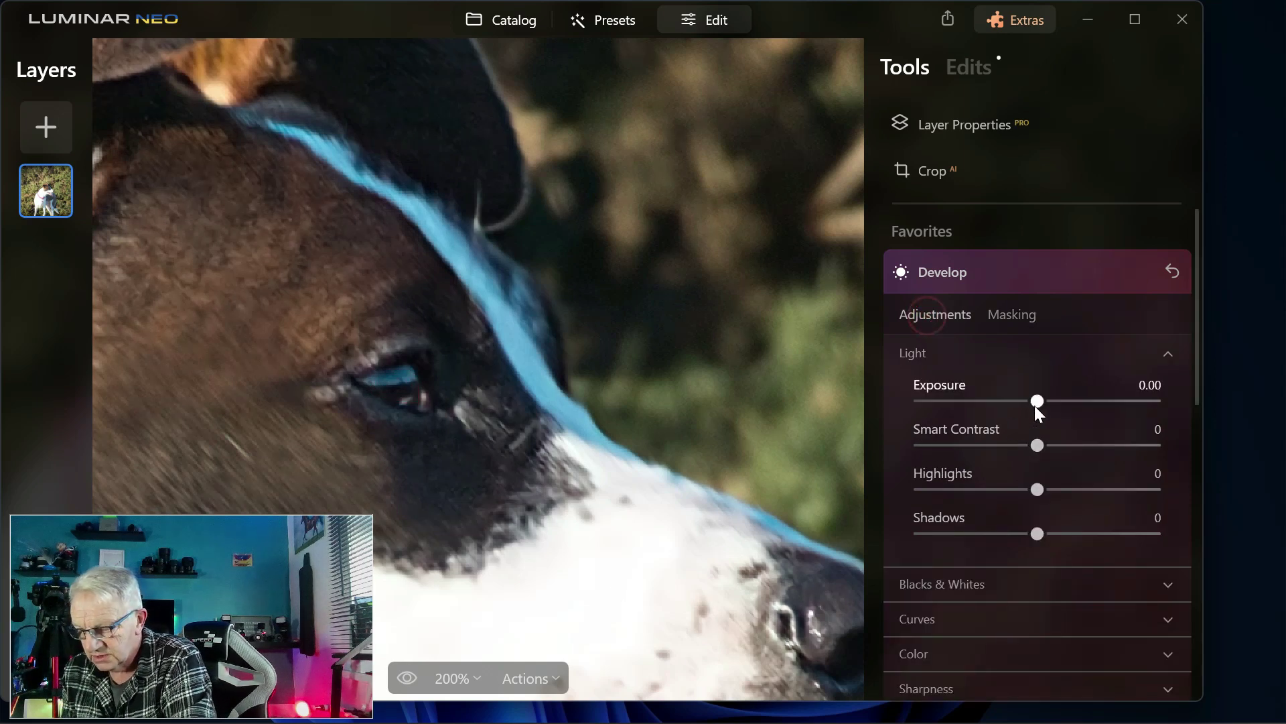
{"action": "left_click_drag", "start_coordinate": [1038, 402], "coordinate": [1116, 401]}
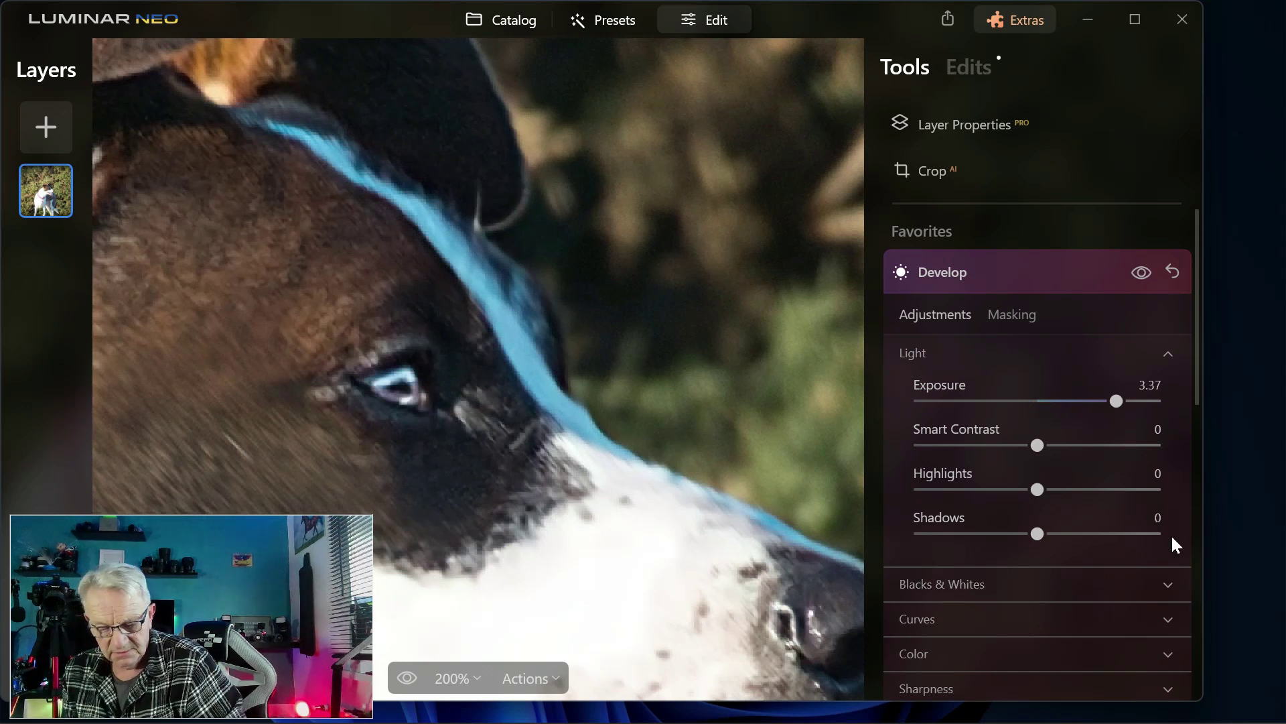
{"action": "key", "text": "ctrl+minus"}
{"action": "key", "text": "ctrl+minus"}
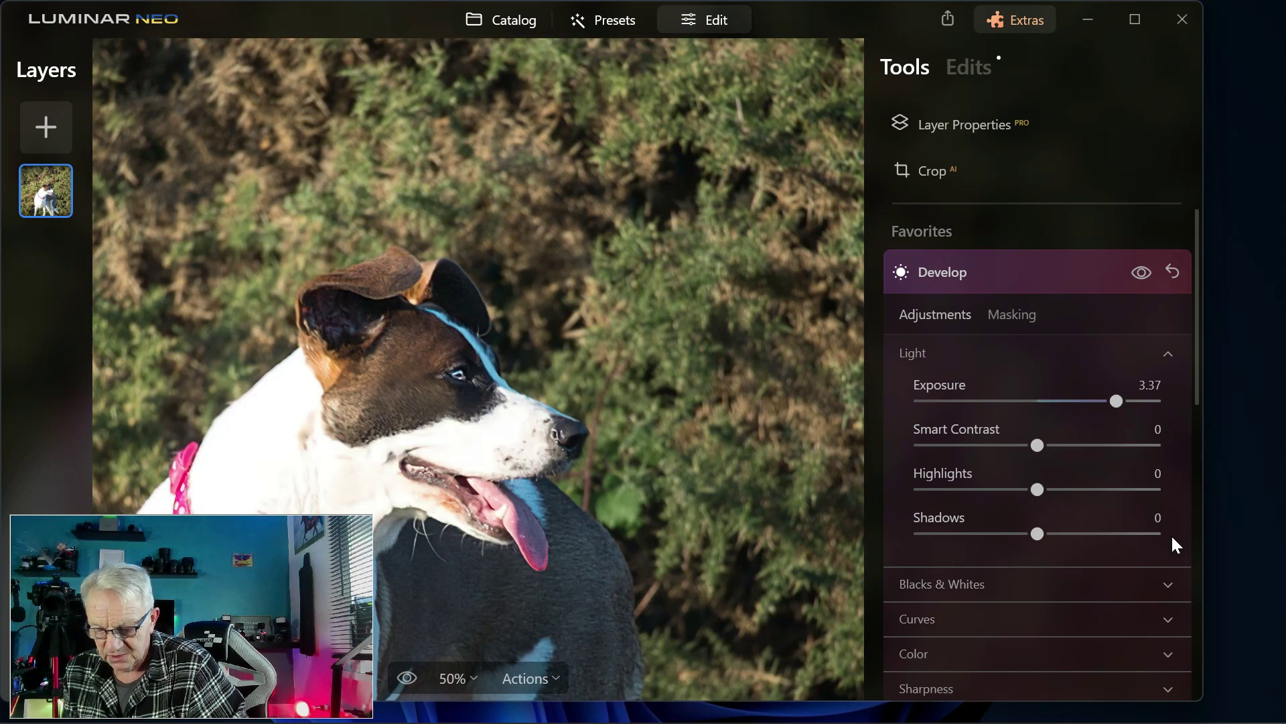
{"action": "key", "text": "ctrl+minus"}
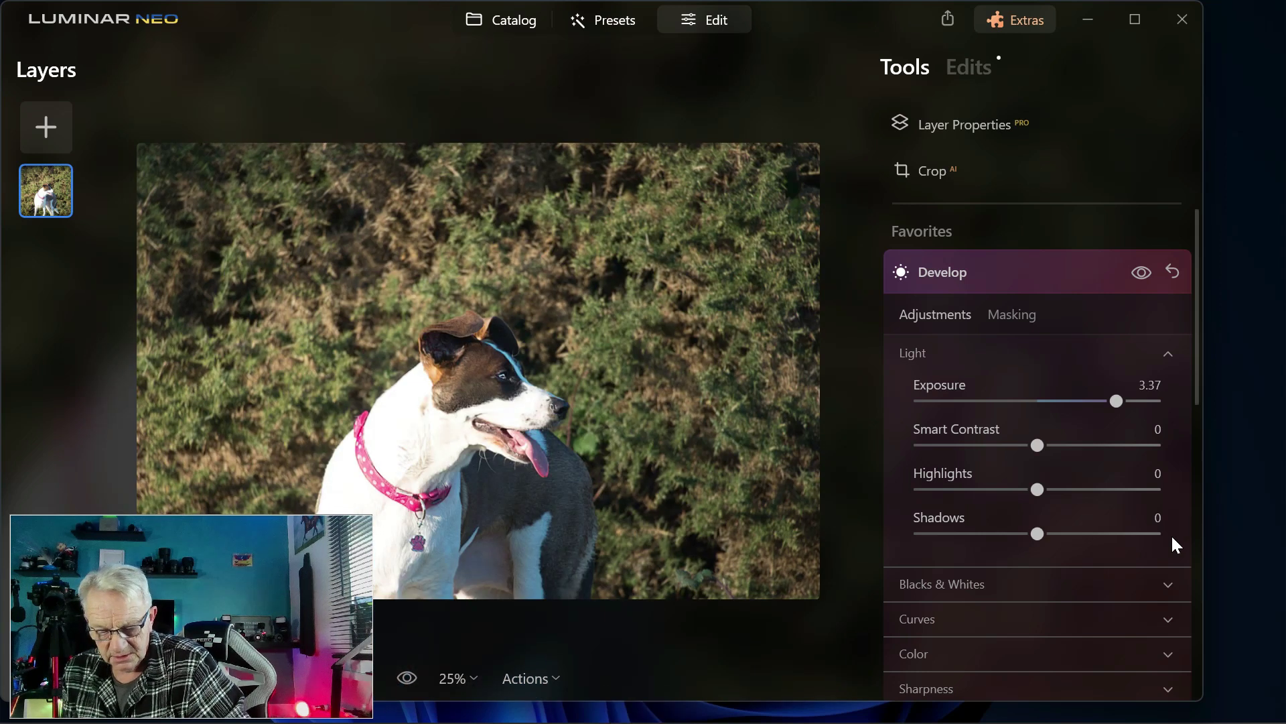
{"action": "key", "text": "ctrl+plus"}
{"action": "key", "text": "ctrl+plus"}
{"action": "key", "text": "ctrl+plus"}
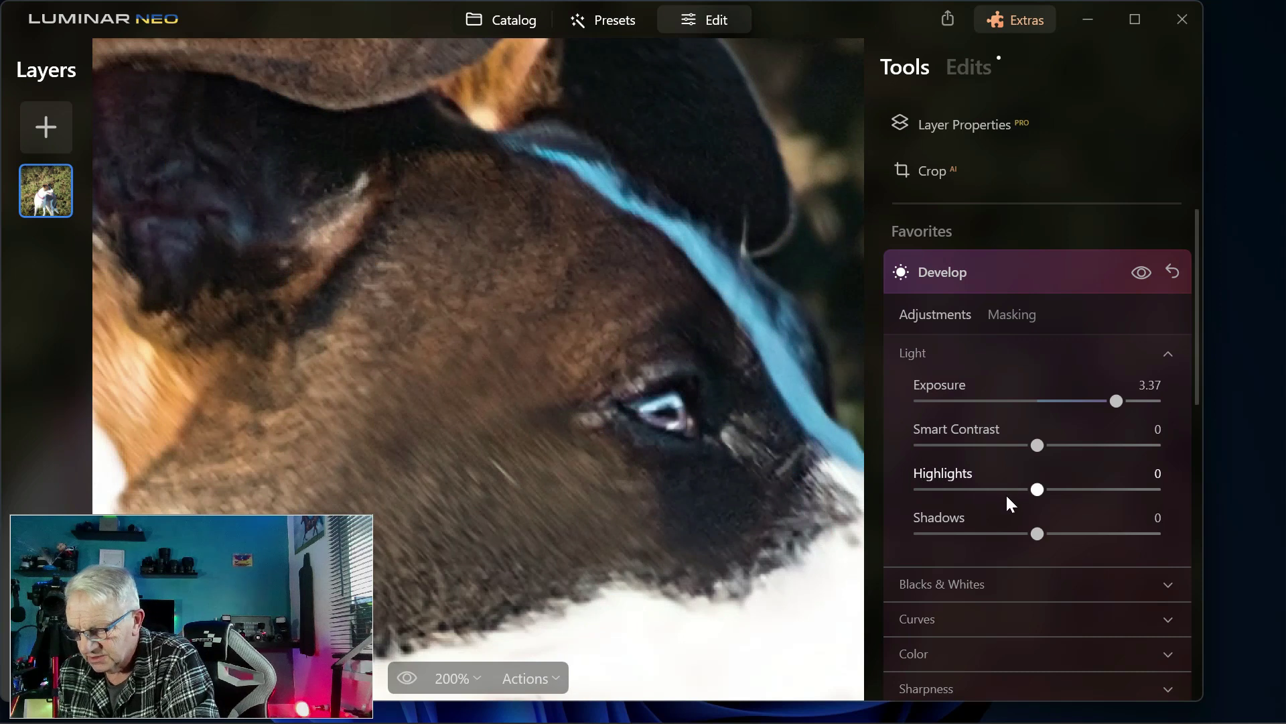
Reset Develop to the original and paint a fresh size-10 brush mask across the eye.
{"action": "left_click", "coordinate": [1174, 272]}
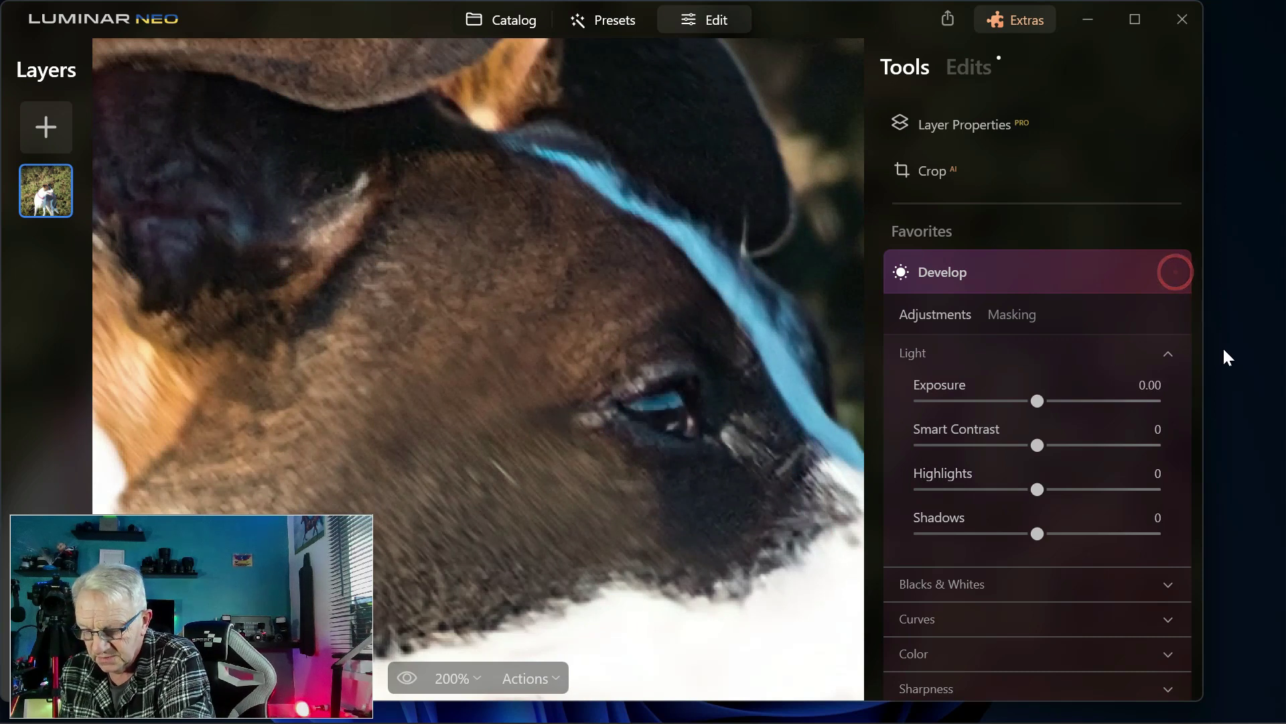
{"action": "left_click", "coordinate": [1009, 314]}
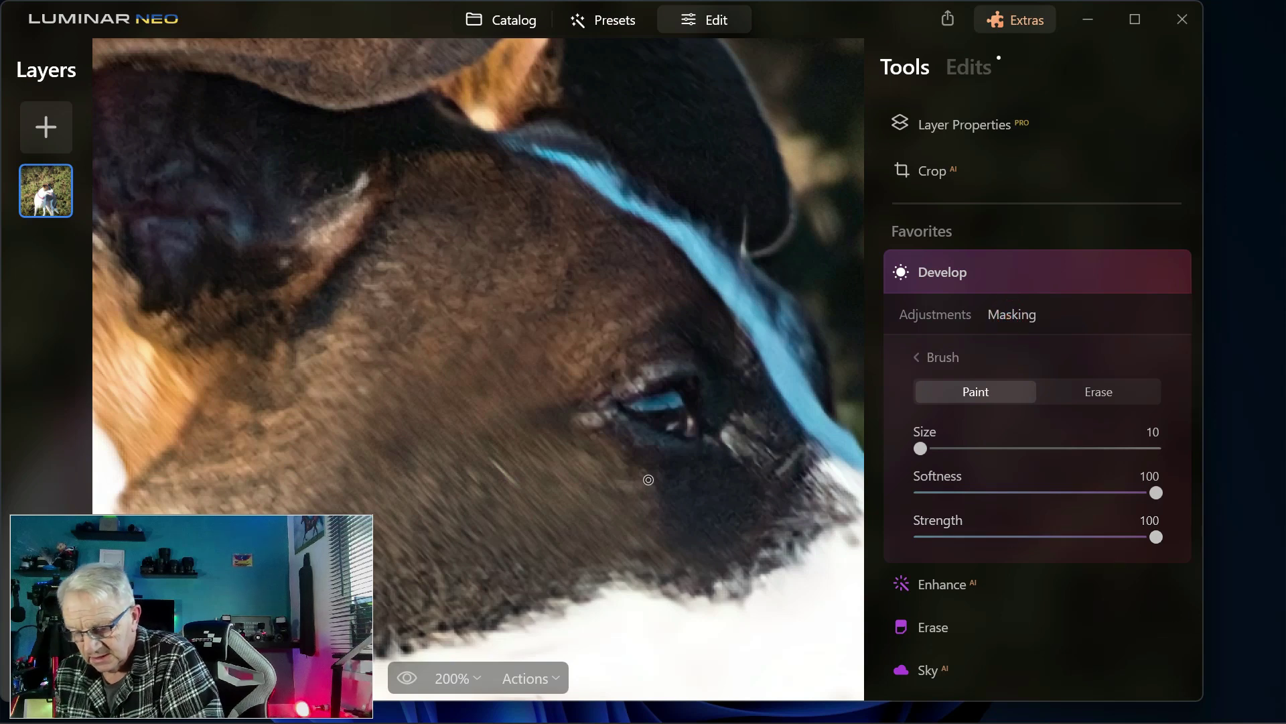
{"action": "mouse_move", "coordinate": [647, 410]}
{"action": "left_mouse_down"}
{"action": "mouse_move", "coordinate": [675, 422]}
{"action": "mouse_move", "coordinate": [678, 406]}
{"action": "mouse_move", "coordinate": [654, 404]}
{"action": "mouse_move", "coordinate": [680, 422]}
{"action": "mouse_move", "coordinate": [642, 407]}
{"action": "mouse_move", "coordinate": [667, 402]}
{"action": "mouse_move", "coordinate": [679, 418]}
{"action": "mouse_move", "coordinate": [677, 402]}
{"action": "mouse_move", "coordinate": [643, 406]}
{"action": "mouse_move", "coordinate": [678, 424]}
{"action": "mouse_move", "coordinate": [663, 406]}
{"action": "left_mouse_up"}
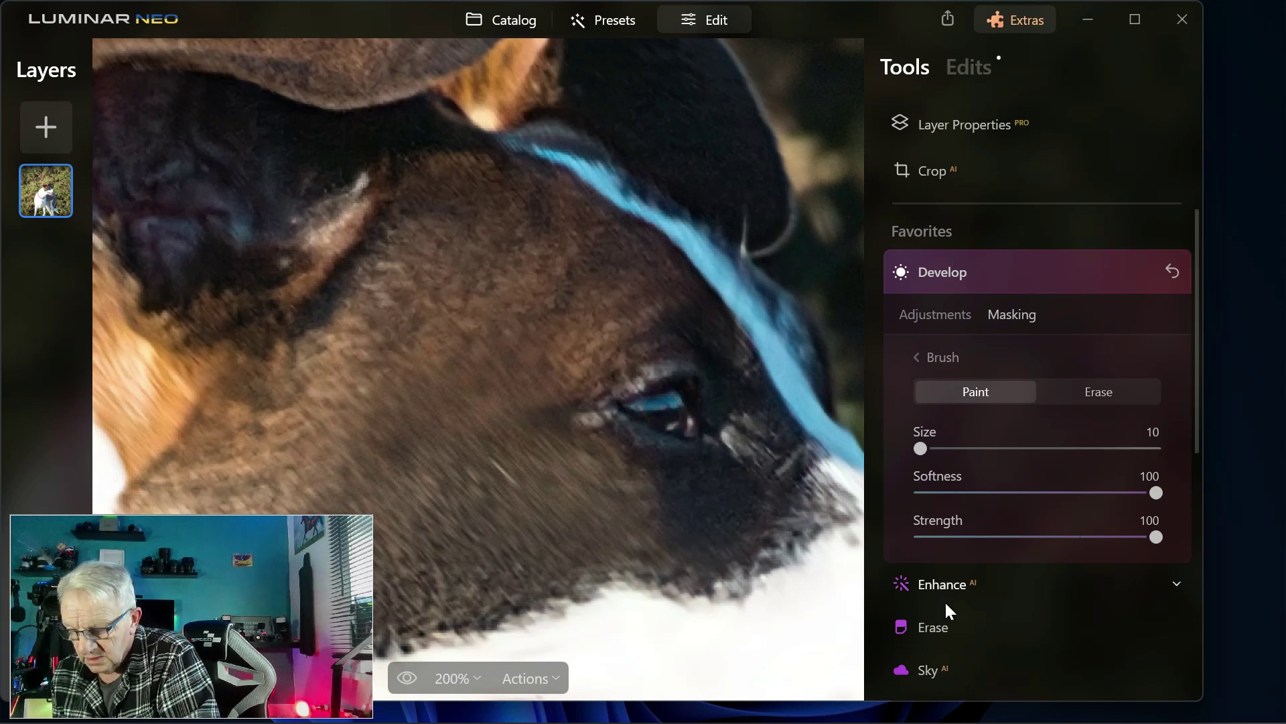
Give the masked eye Exposure 1.51, Smart Contrast 36 and Blacks -33.
{"action": "left_click", "coordinate": [934, 313]}
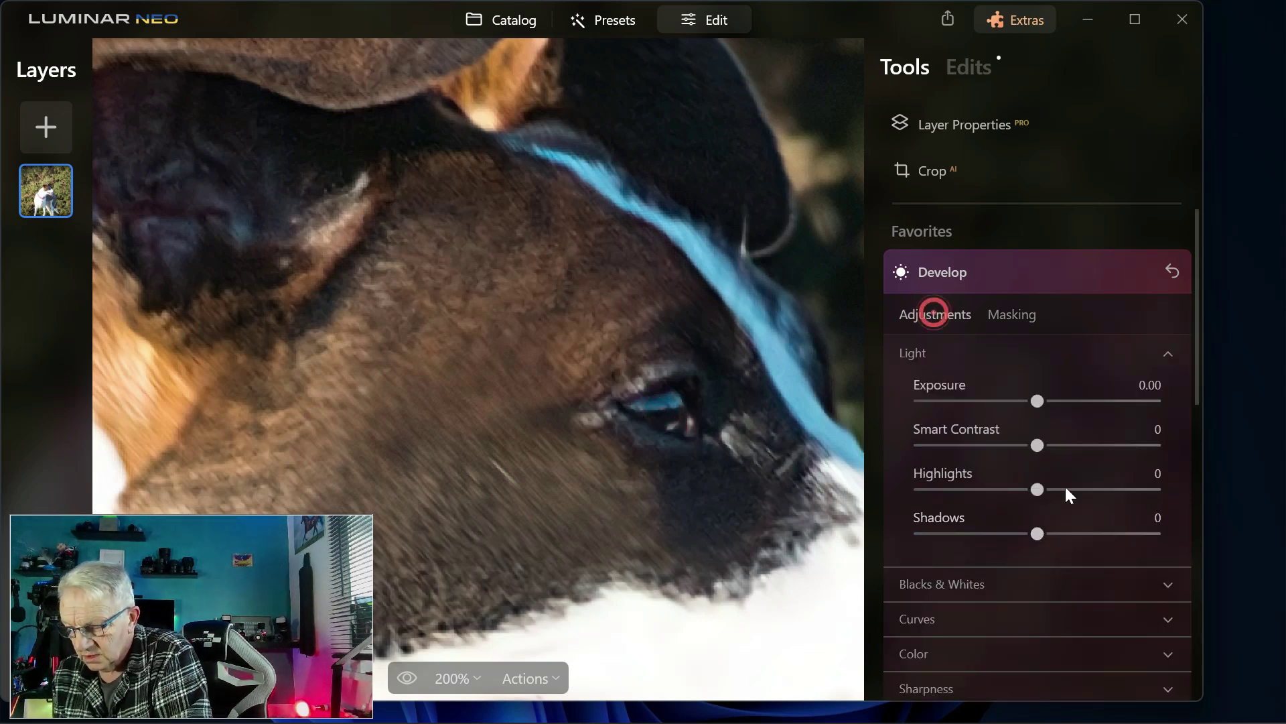
{"action": "left_click_drag", "start_coordinate": [1040, 402], "coordinate": [1057, 402]}
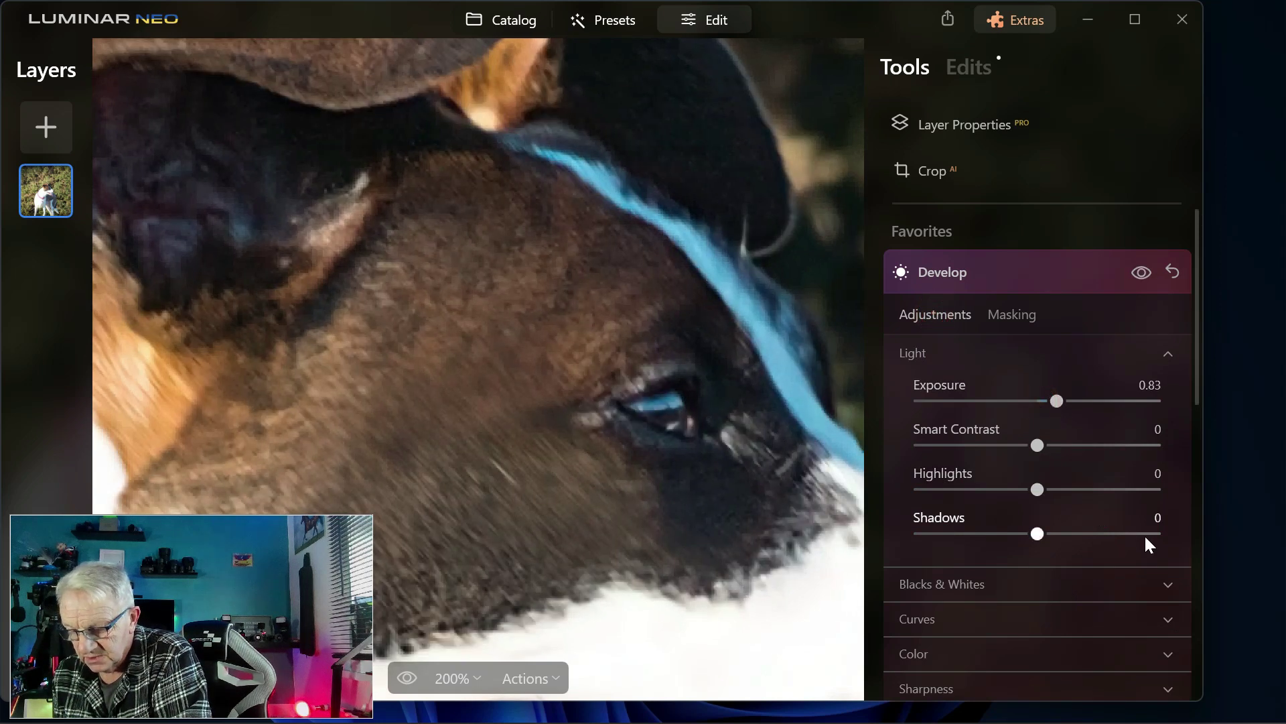
{"action": "left_click_drag", "start_coordinate": [1040, 445], "coordinate": [1080, 445]}
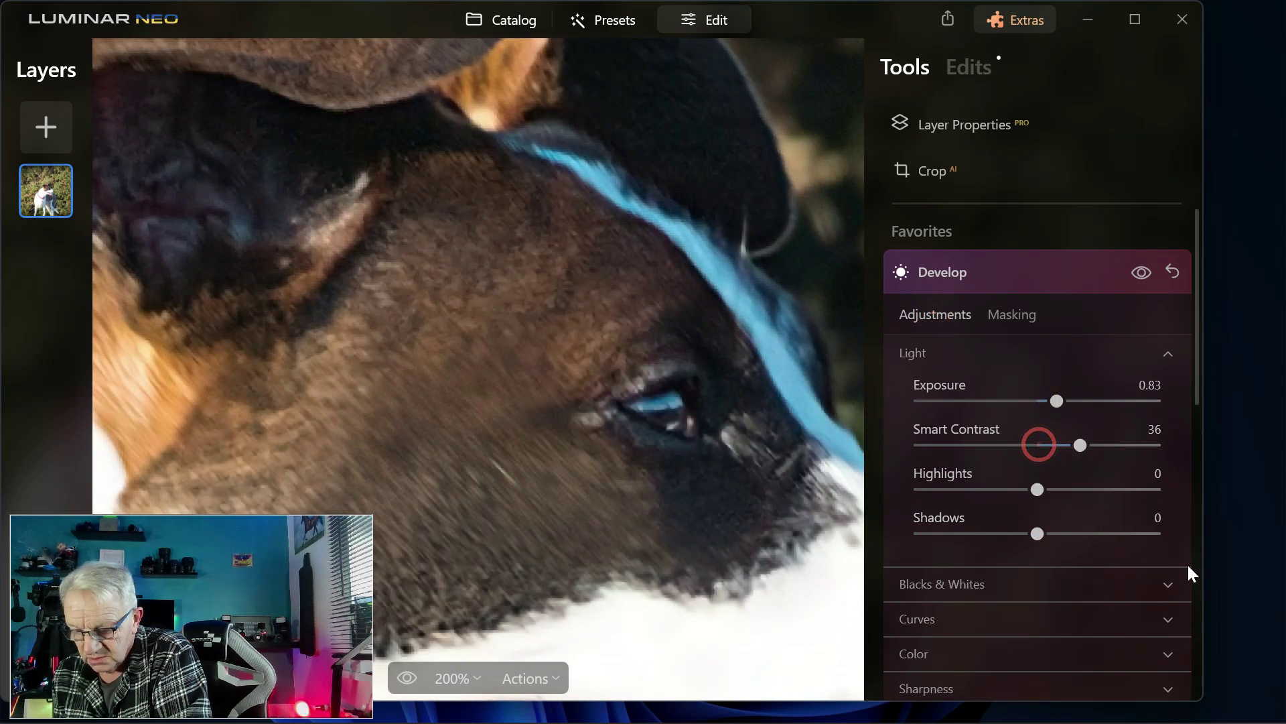
{"action": "left_click_drag", "start_coordinate": [1059, 398], "coordinate": [1142, 483]}
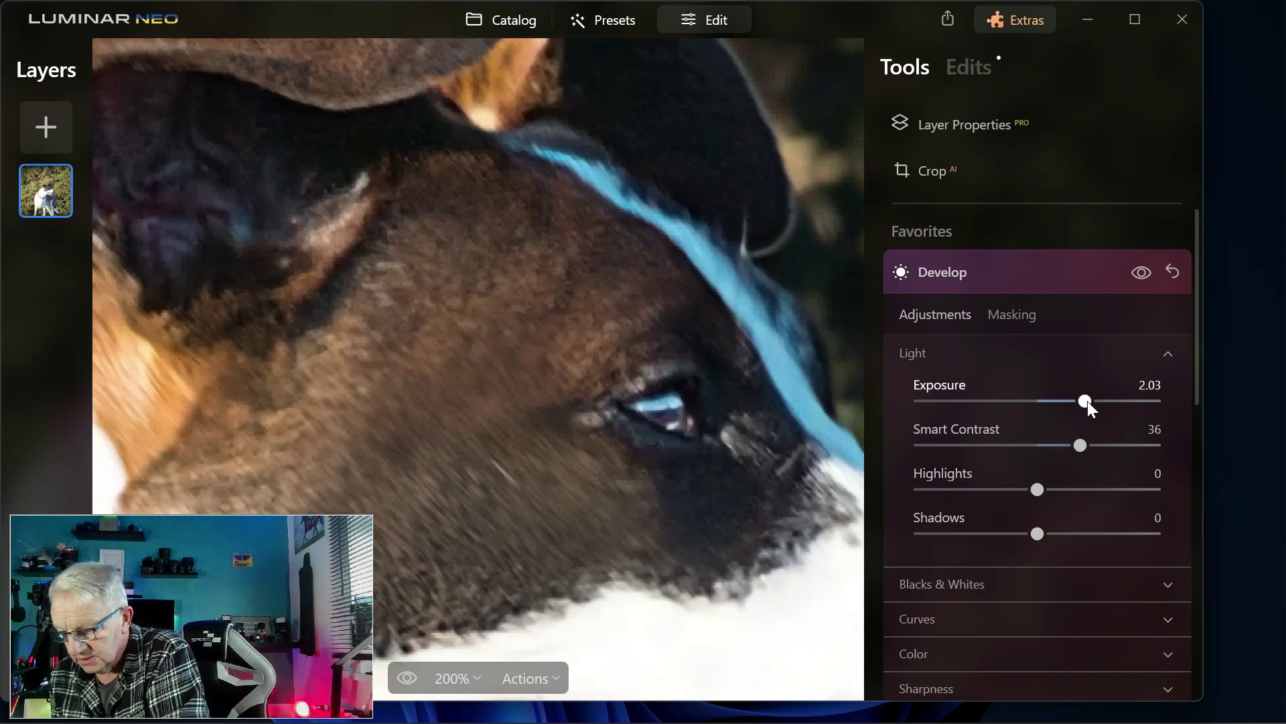
{"action": "left_click_drag", "start_coordinate": [1086, 401], "coordinate": [1073, 400]}
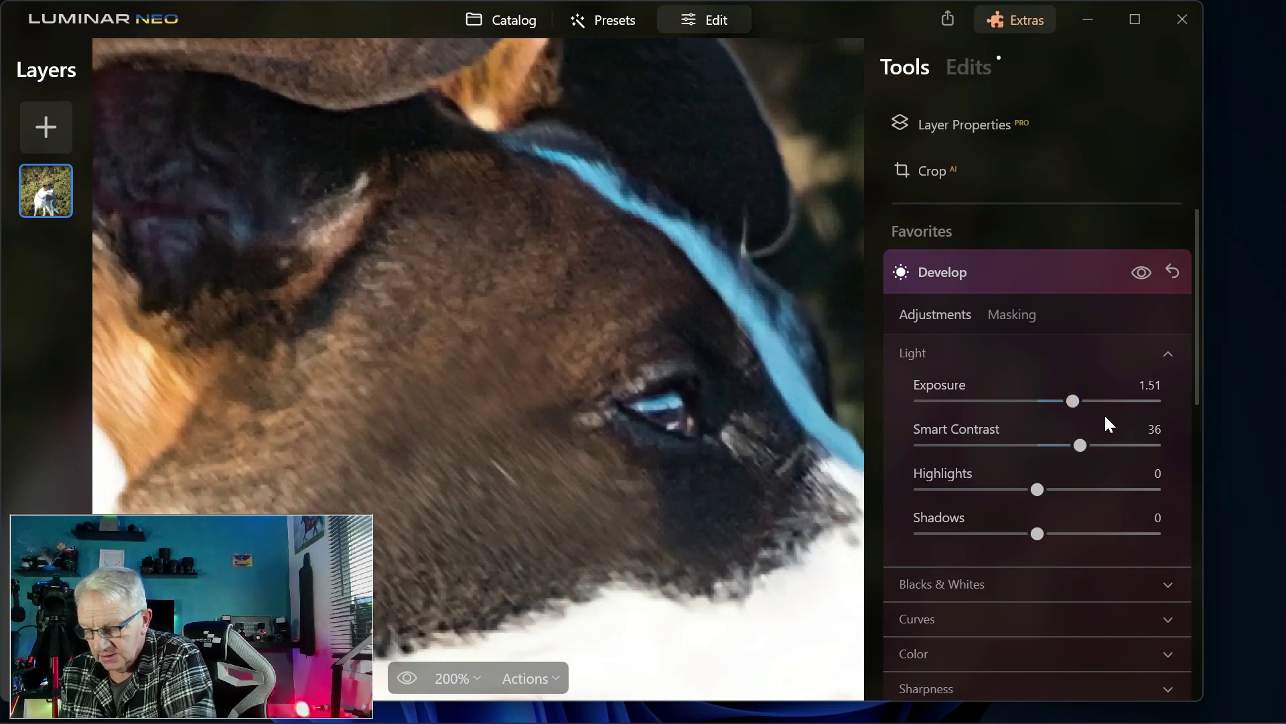
{"action": "left_click", "coordinate": [921, 584]}
{"action": "left_click_drag", "start_coordinate": [1035, 631], "coordinate": [998, 631]}
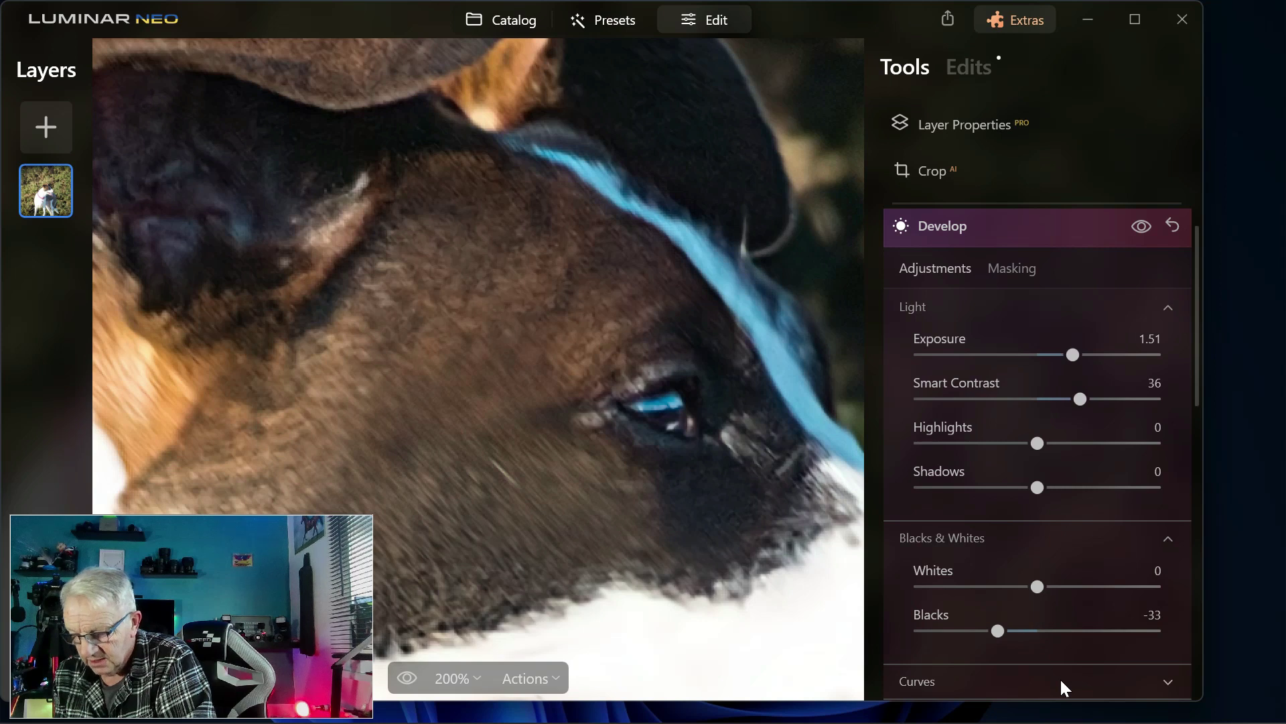
{"action": "key", "text": "ctrl+minus"}
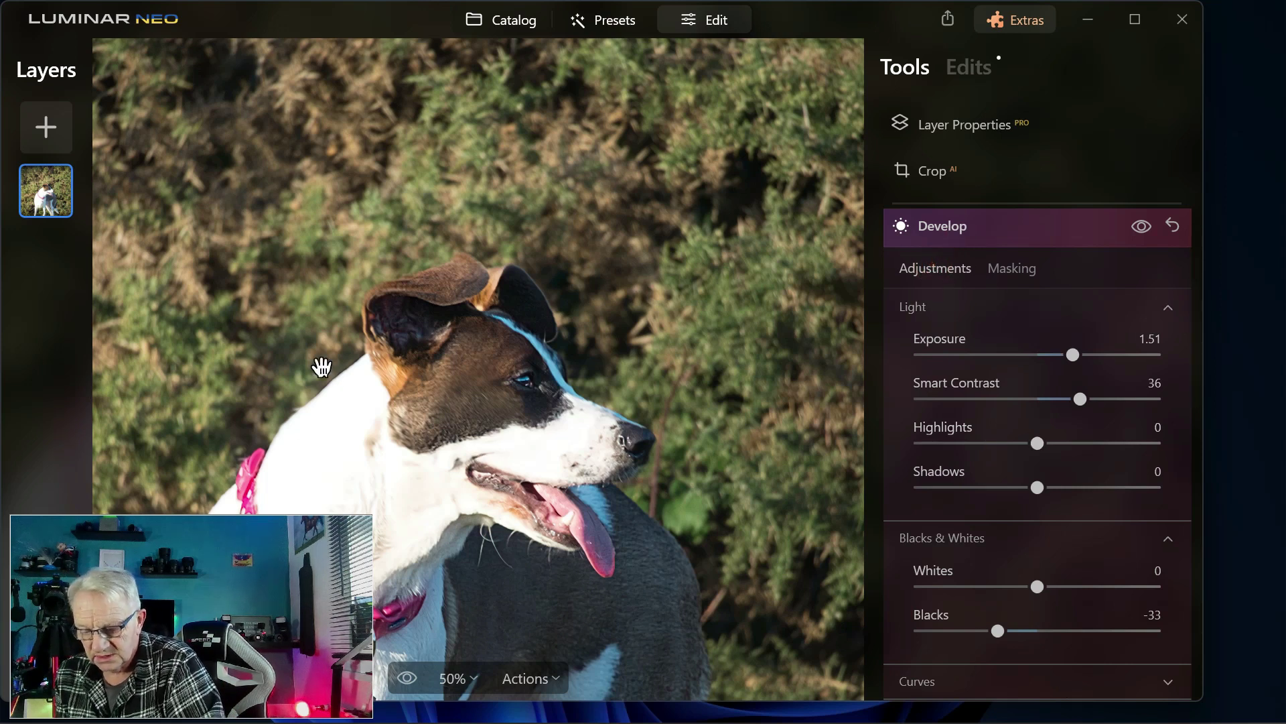
Zoom to 300% on the dog's mouth and brush-paint the mask over the lower tooth.
{"action": "left_click", "coordinate": [1009, 266]}
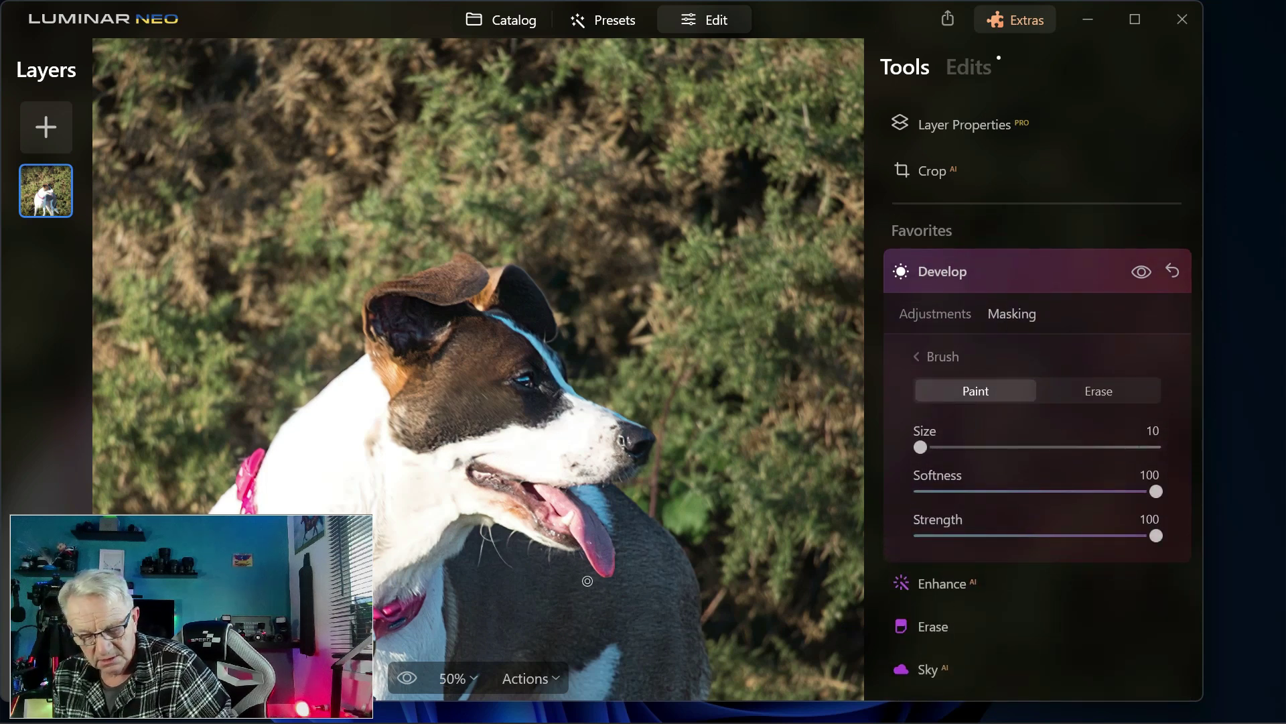
{"action": "key", "text": "ctrl+plus"}
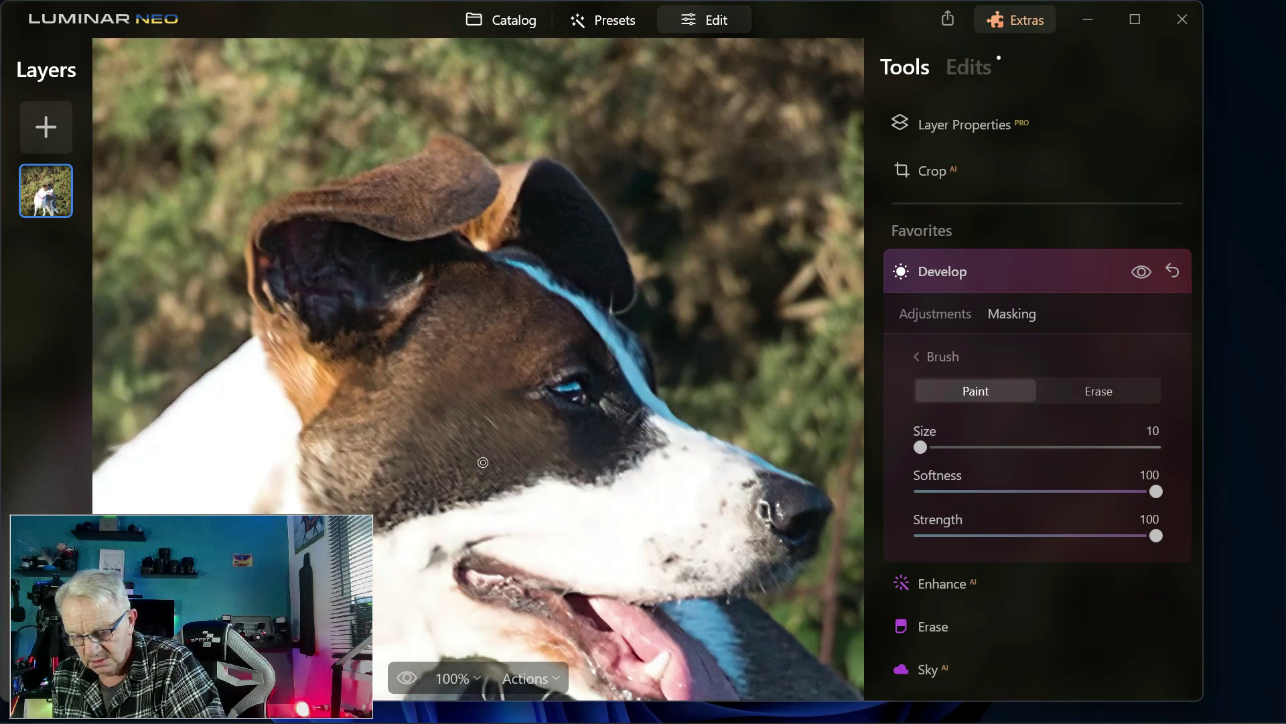
{"action": "left_click", "coordinate": [936, 313]}
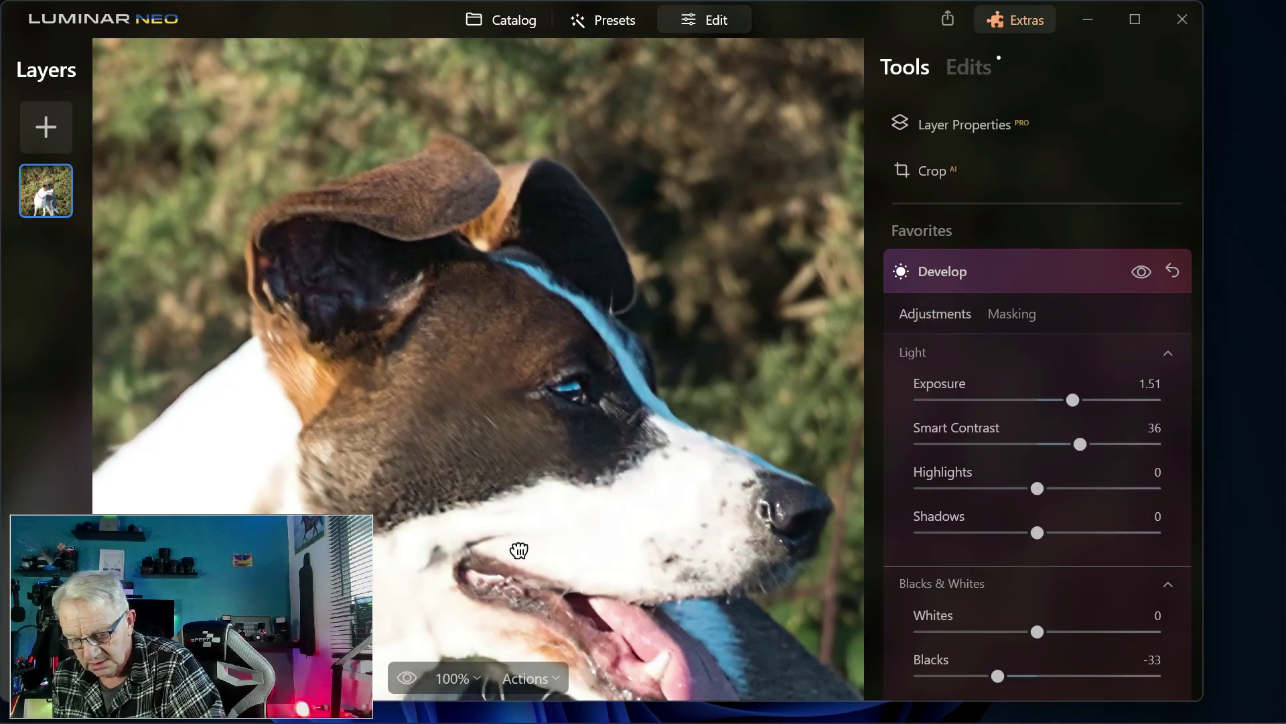
{"action": "left_click_drag", "start_coordinate": [515, 545], "coordinate": [377, 347]}
{"action": "key", "text": "ctrl+plus"}
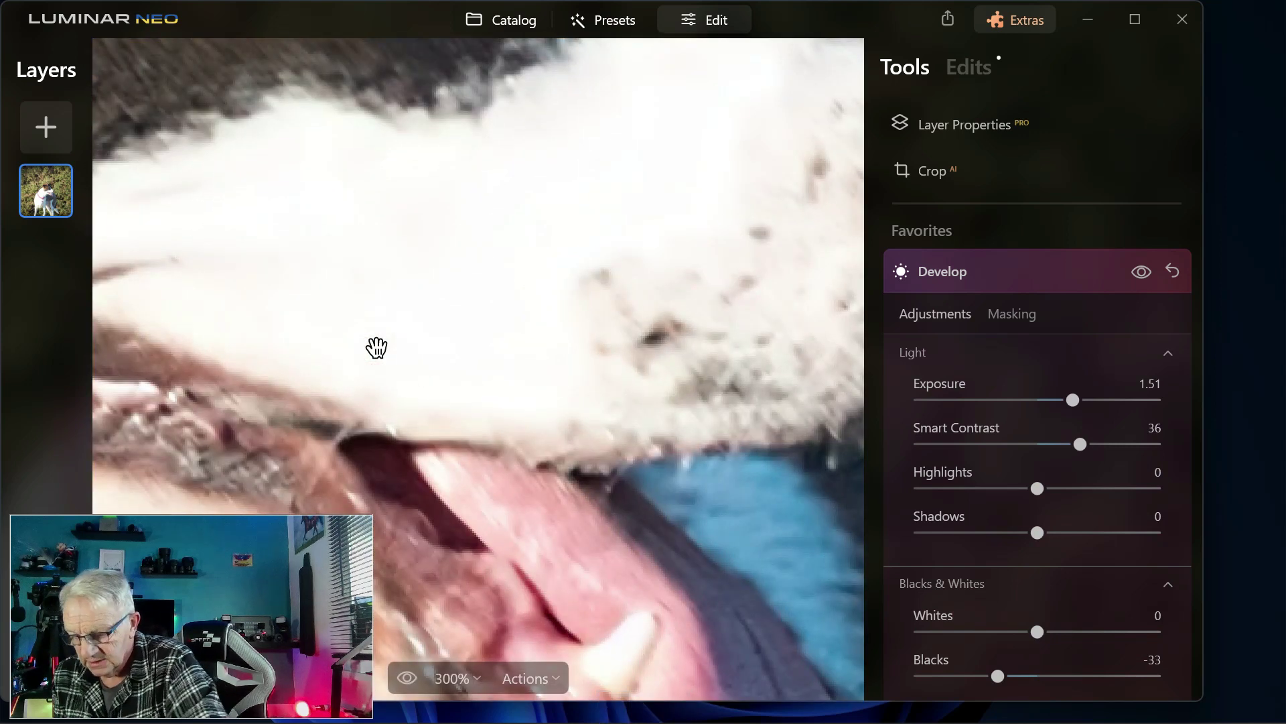
{"action": "left_click", "coordinate": [1011, 312]}
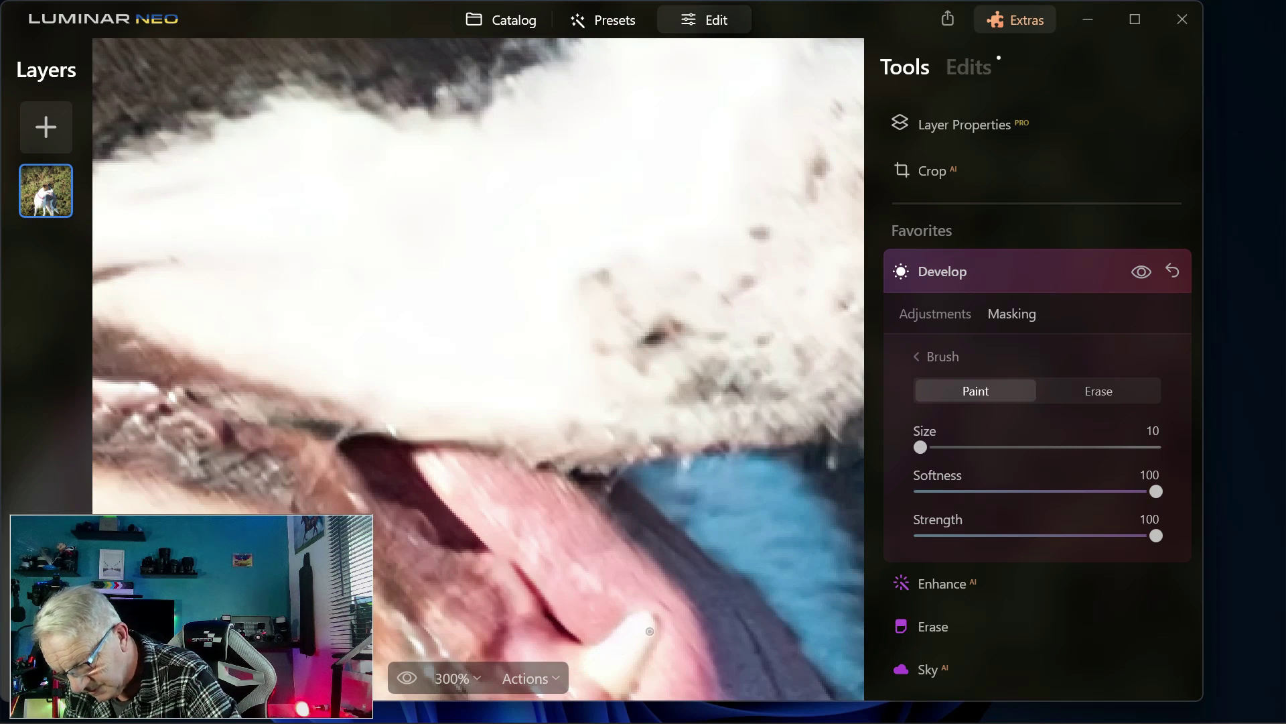
{"action": "mouse_move", "coordinate": [652, 625]}
{"action": "left_mouse_down"}
{"action": "mouse_move", "coordinate": [627, 672]}
{"action": "mouse_move", "coordinate": [650, 628]}
{"action": "mouse_move", "coordinate": [646, 652]}
{"action": "mouse_move", "coordinate": [598, 648]}
{"action": "mouse_move", "coordinate": [637, 617]}
{"action": "mouse_move", "coordinate": [604, 650]}
{"action": "mouse_move", "coordinate": [628, 629]}
{"action": "mouse_move", "coordinate": [617, 665]}
{"action": "mouse_move", "coordinate": [631, 629]}
{"action": "mouse_move", "coordinate": [586, 662]}
{"action": "mouse_move", "coordinate": [617, 691]}
{"action": "mouse_move", "coordinate": [596, 663]}
{"action": "left_mouse_up"}
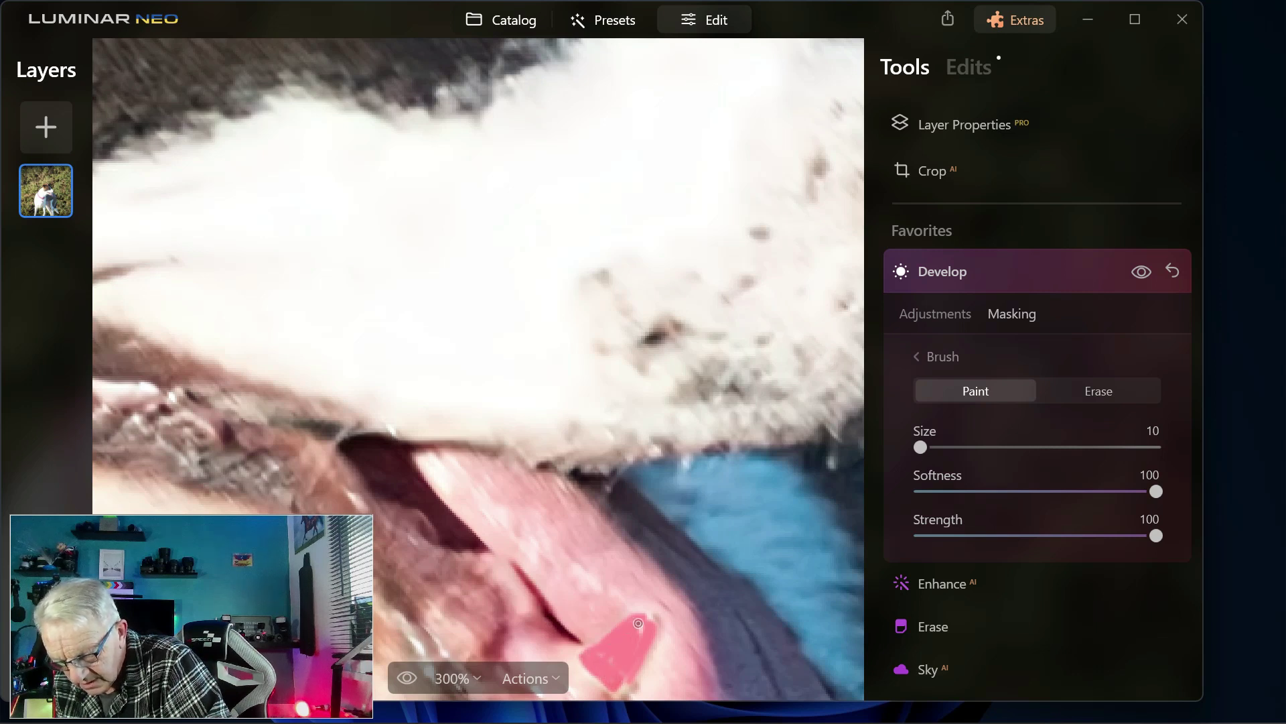
{"action": "left_click_drag", "start_coordinate": [640, 623], "coordinate": [650, 614]}
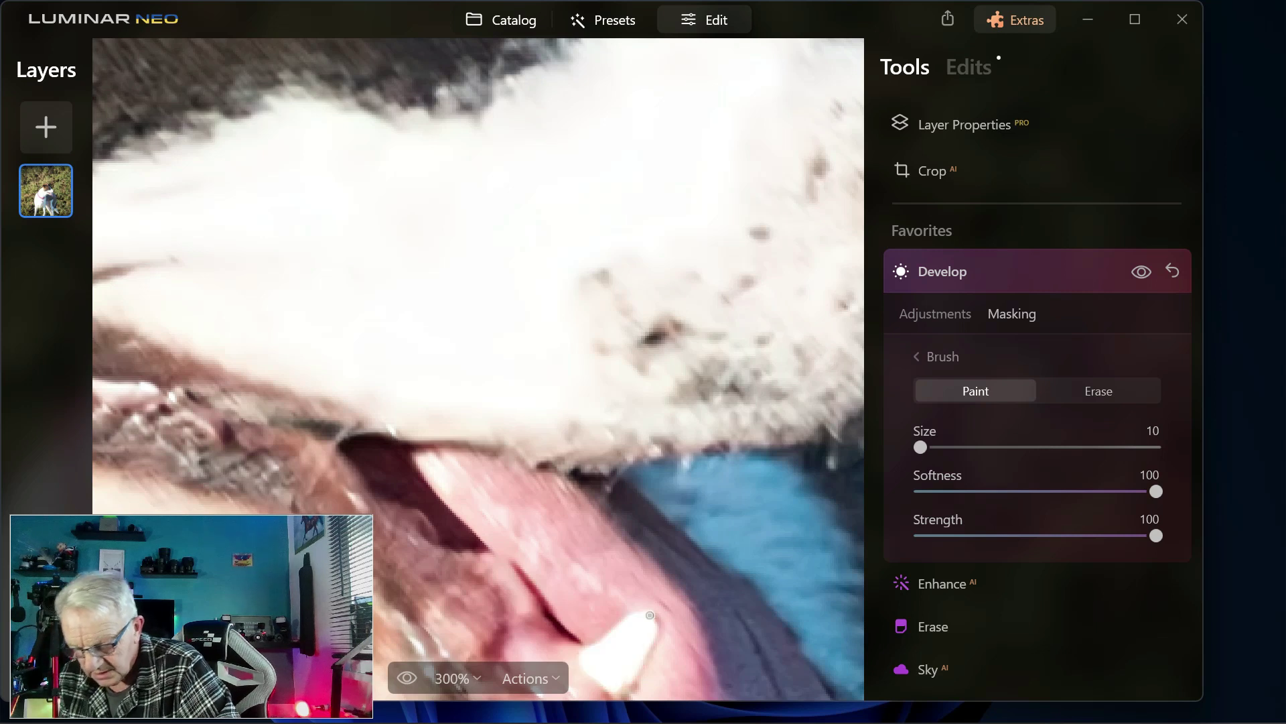
Drop Exposure to -3.79 to darken the masked tooth, viewing the whole head.
{"action": "left_click", "coordinate": [929, 313]}
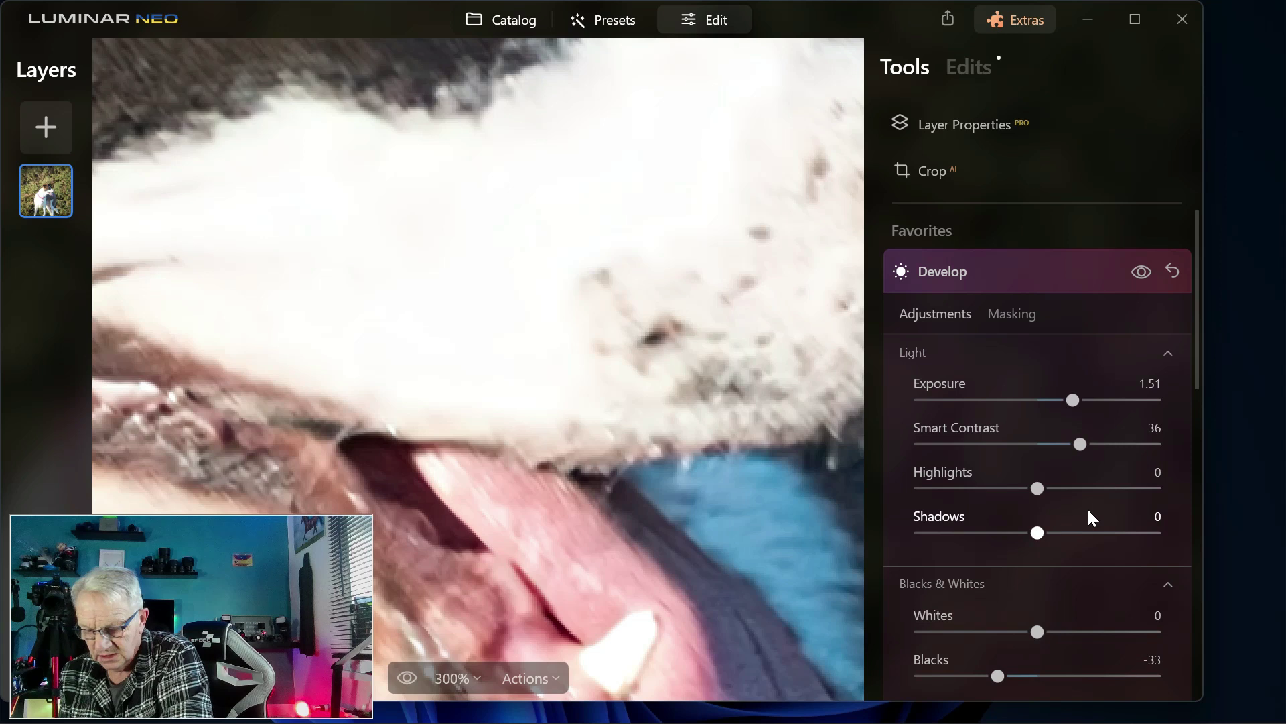
{"action": "left_click_drag", "start_coordinate": [1073, 399], "coordinate": [946, 393]}
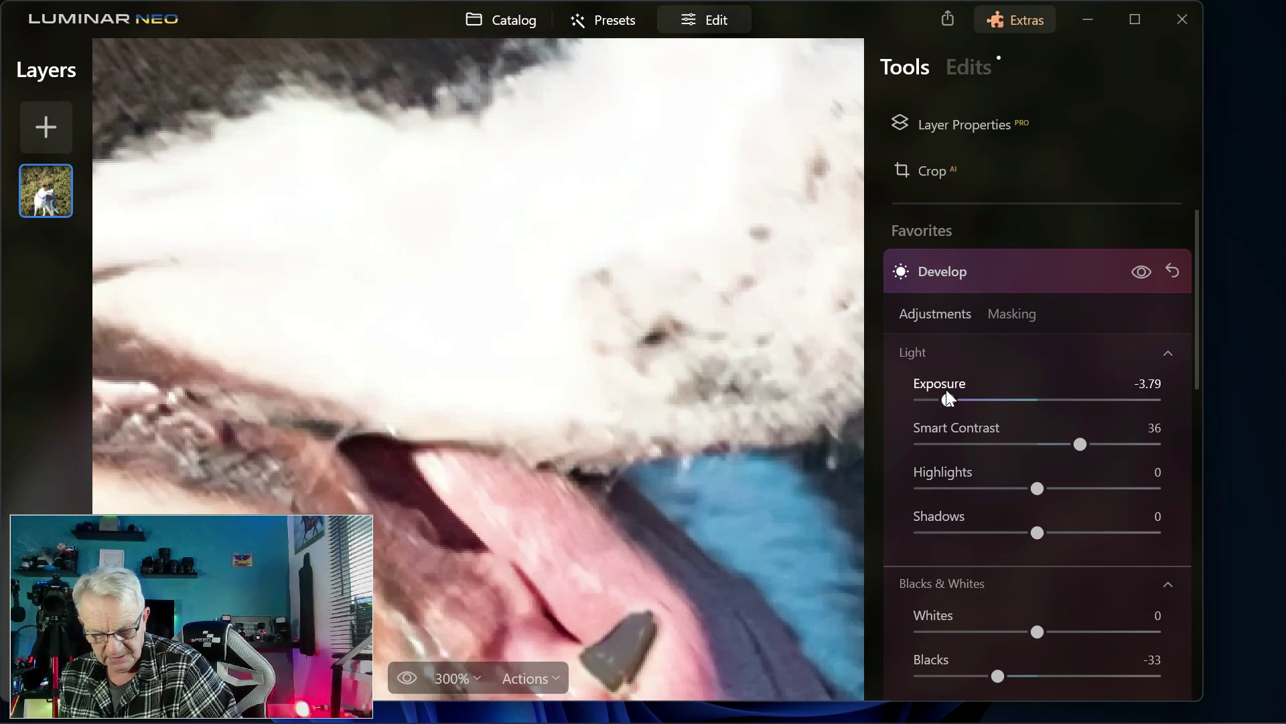
{"action": "key", "text": "ctrl+minus"}
{"action": "key", "text": "ctrl+minus"}
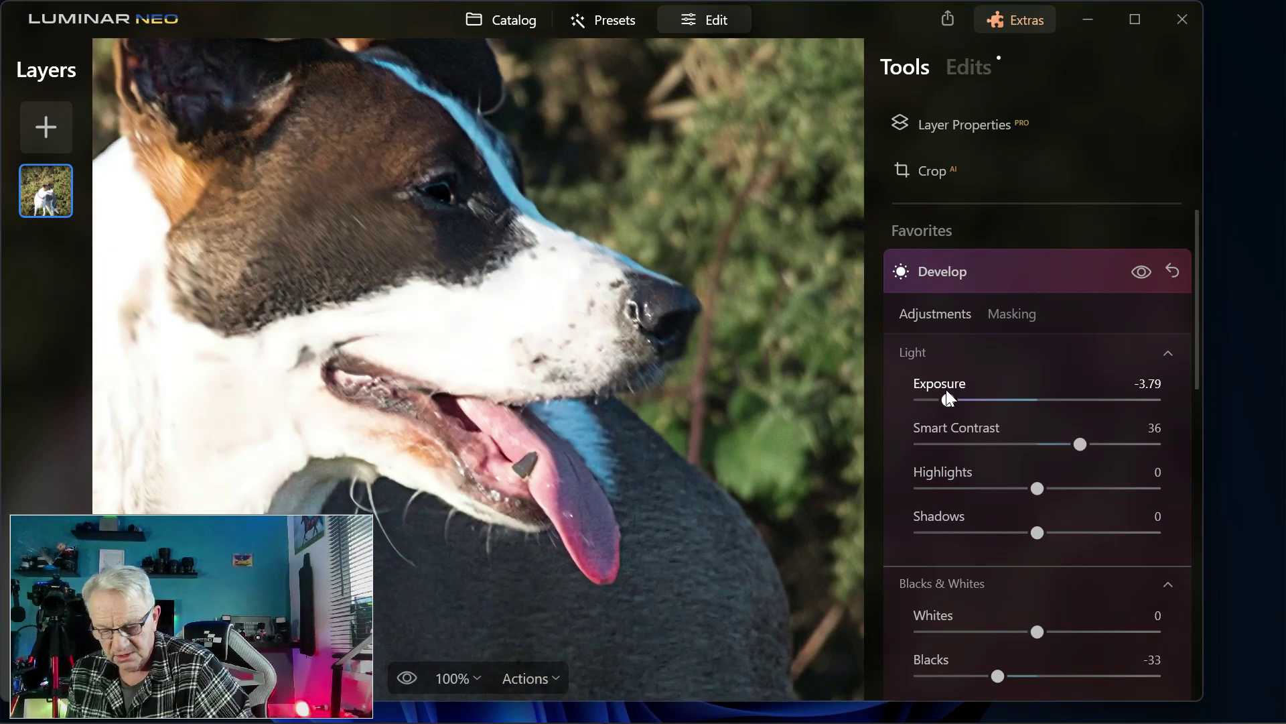
Compare before and after, then reset all Develop adjustments to zero.
{"action": "left_click", "coordinate": [1143, 271]}
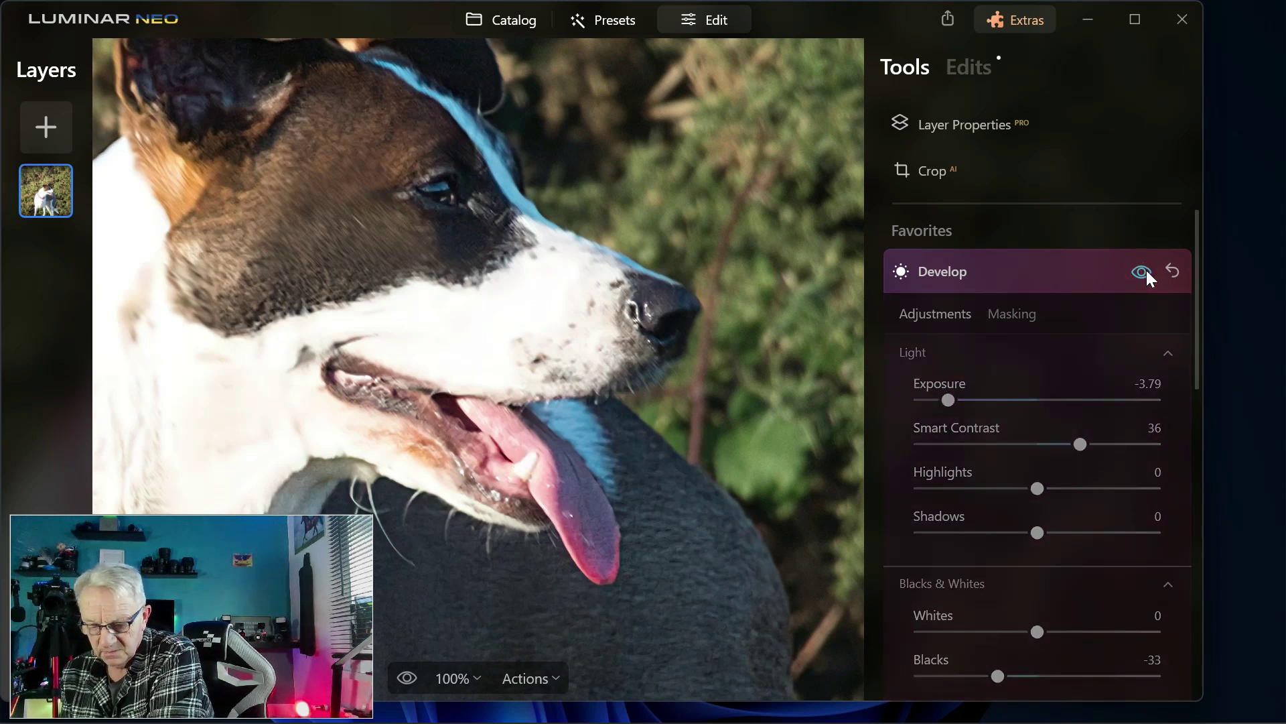
{"action": "left_click", "coordinate": [1147, 271]}
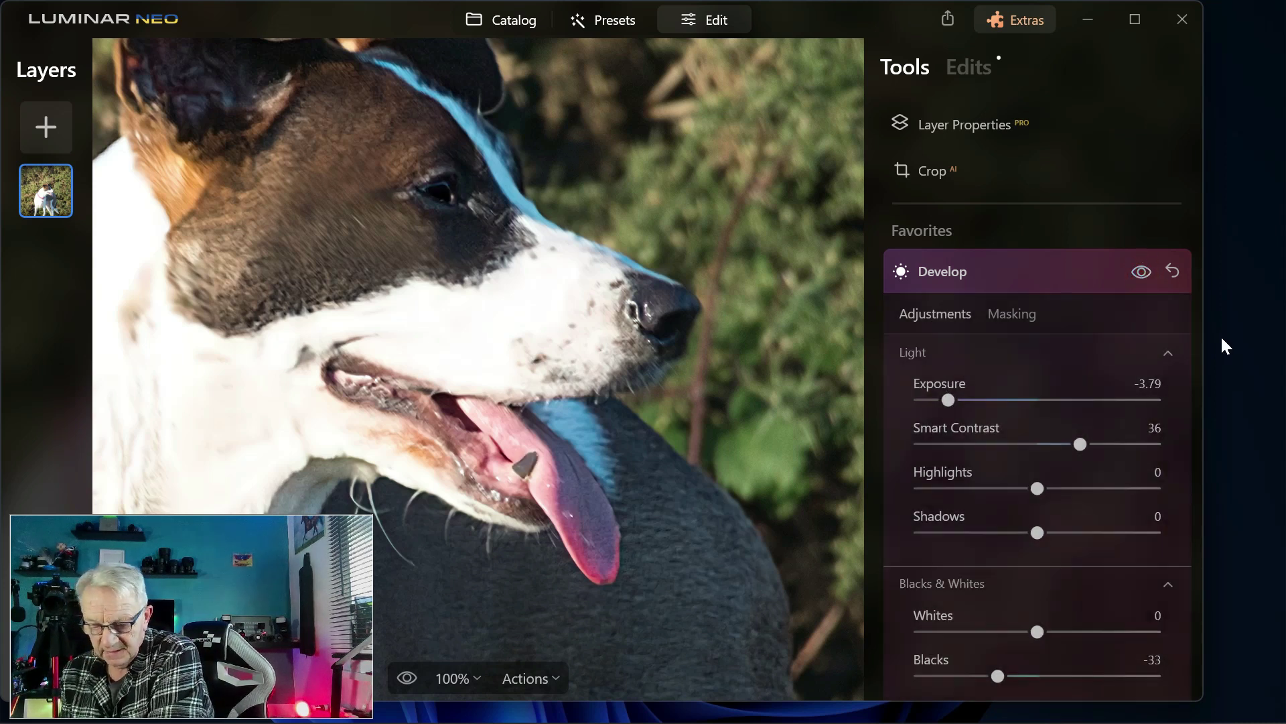
{"action": "left_click", "coordinate": [1174, 271]}
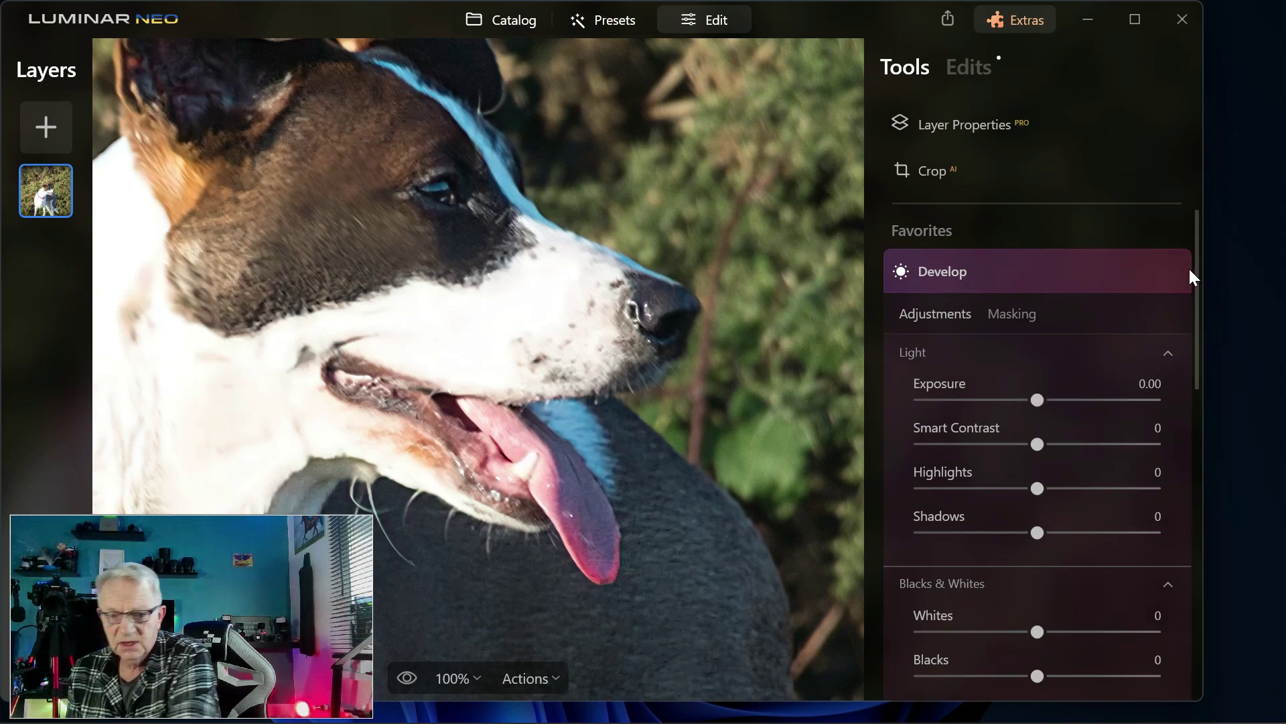